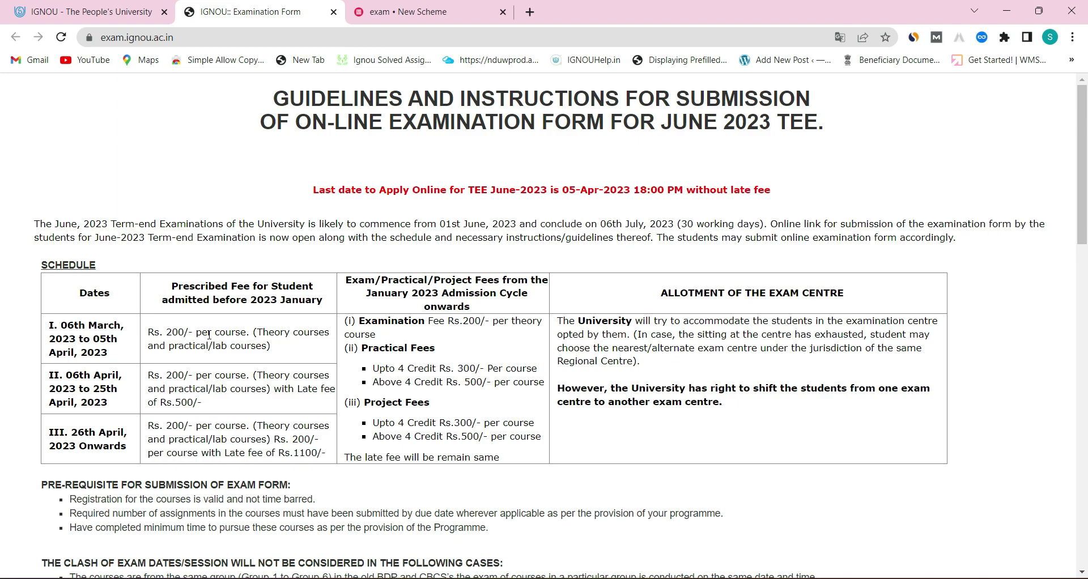
Accept the declaration below the TEE June-2023 guidelines and proceed to fill in the online examination form.
left_click(579, 198)
scroll(605, 207, "down", 20)
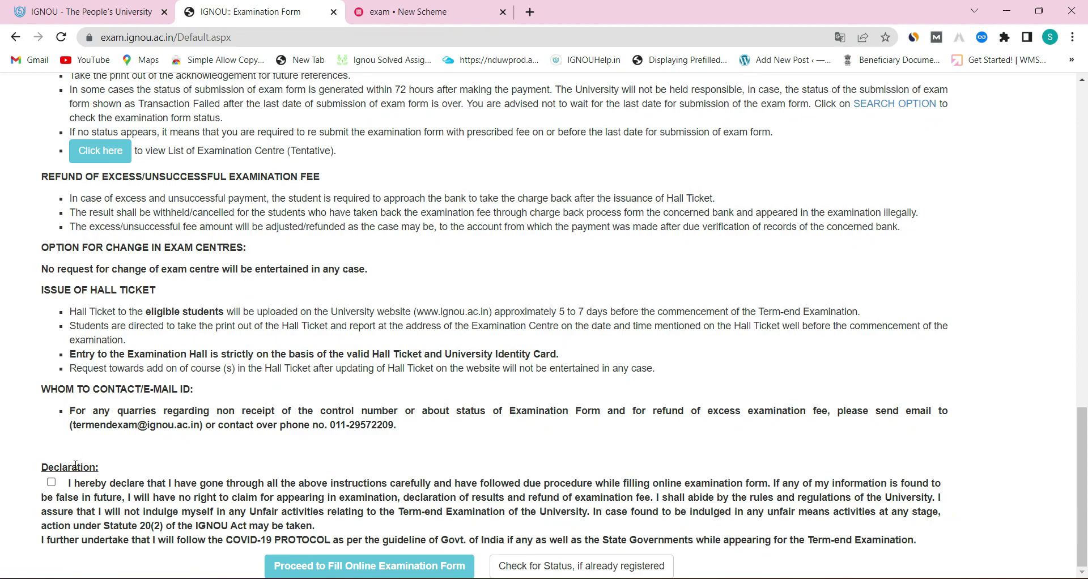
left_click(52, 482)
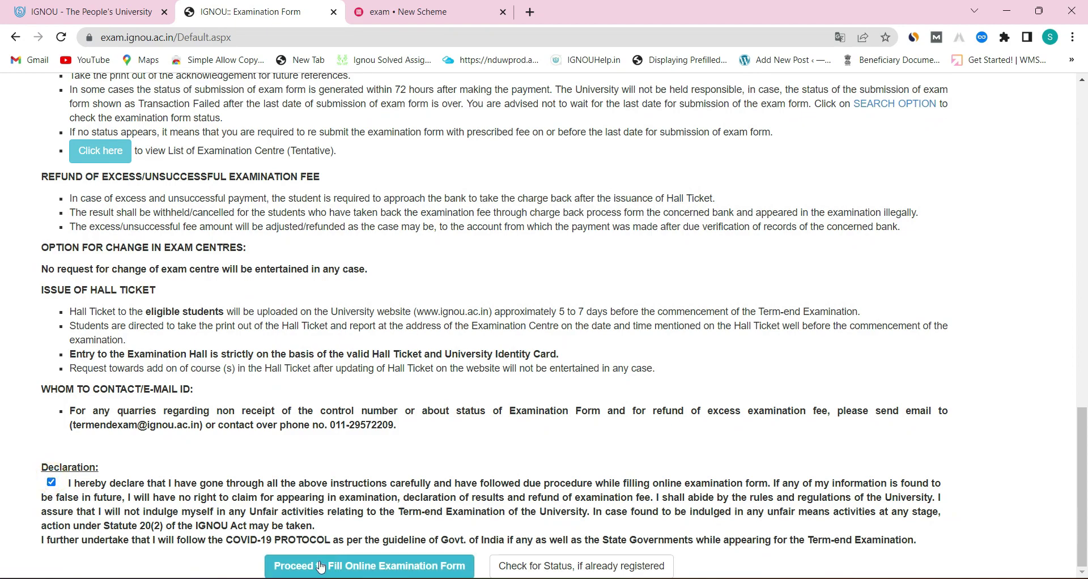
left_click(382, 567)
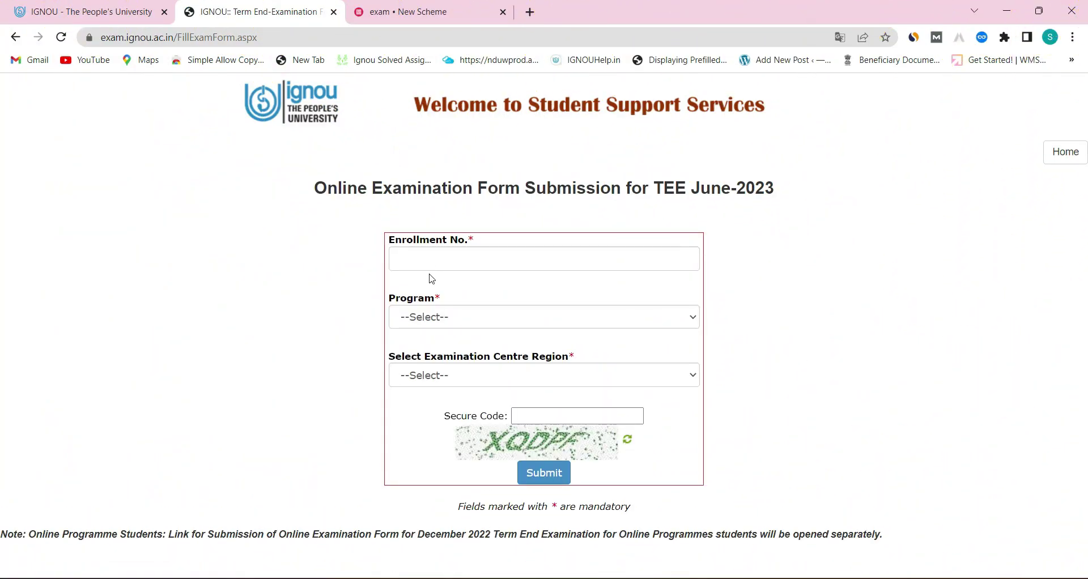
Enter the student's enrollment number and choose BCOM as the program.
left_click(447, 256)
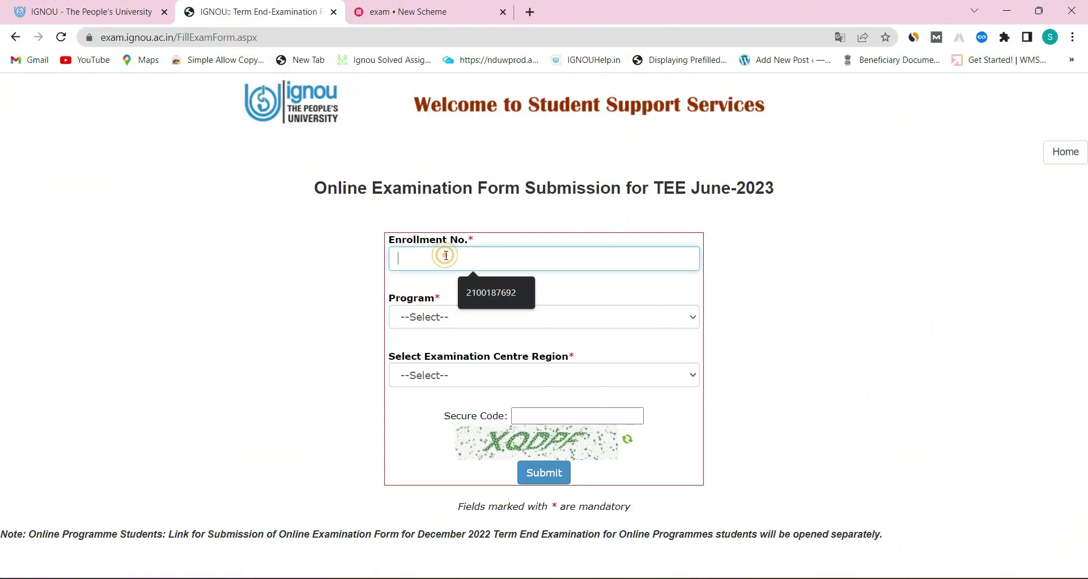
left_click(425, 317)
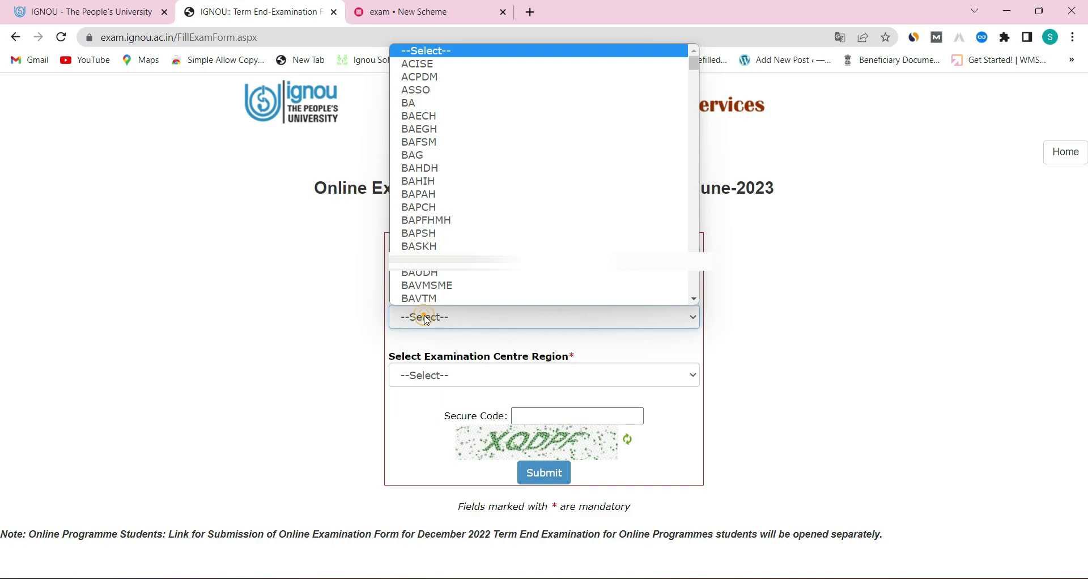
left_click(426, 320)
key("b")
key("Tab")
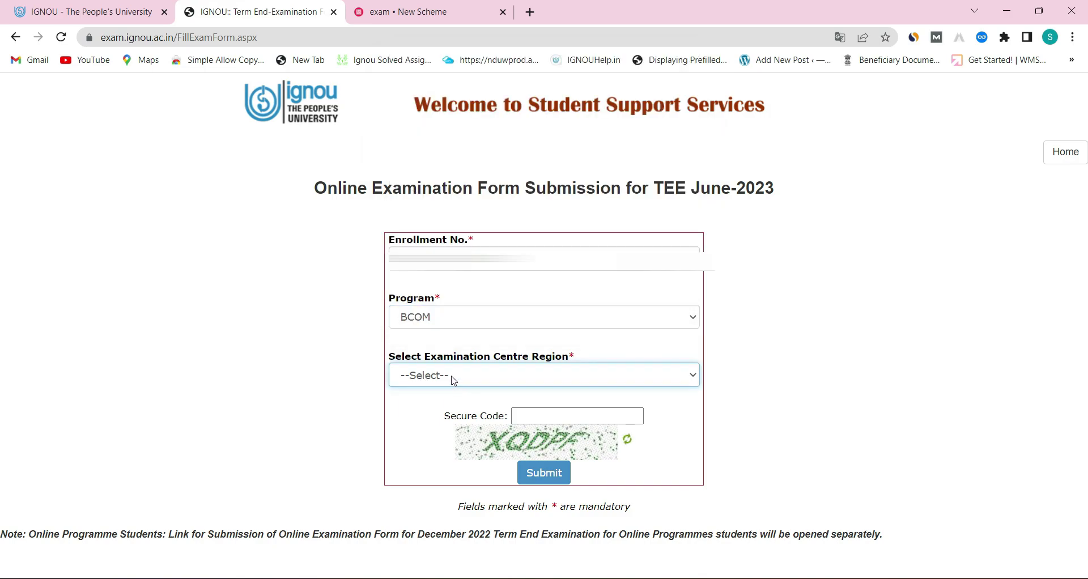
Choose JAMMU as the examination centre region, enter the secure code from the captcha image and submit.
left_click(454, 381)
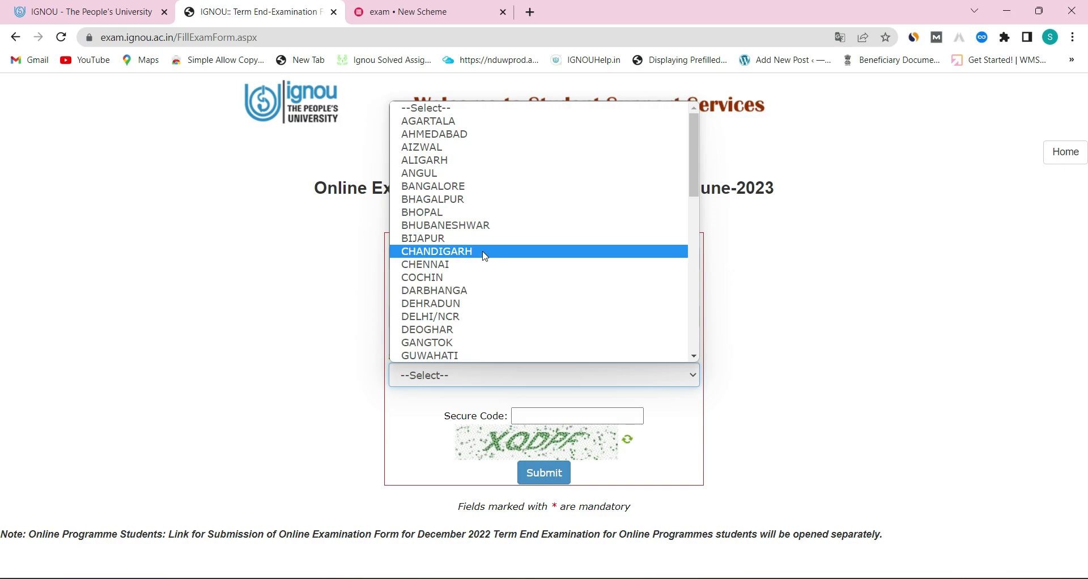
scroll(473, 309, "down", 2)
left_click(470, 305)
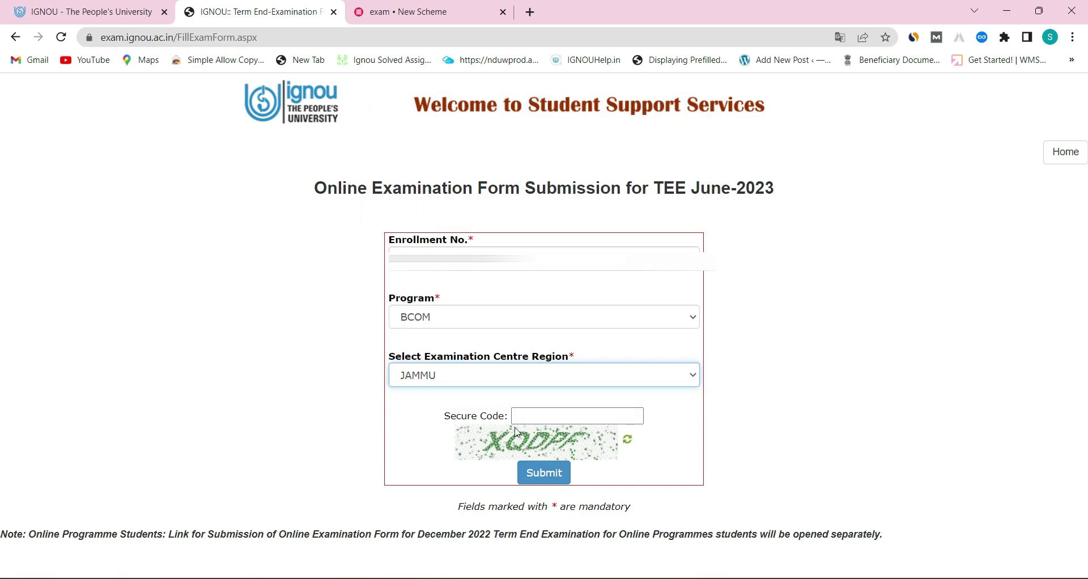
left_click(540, 423)
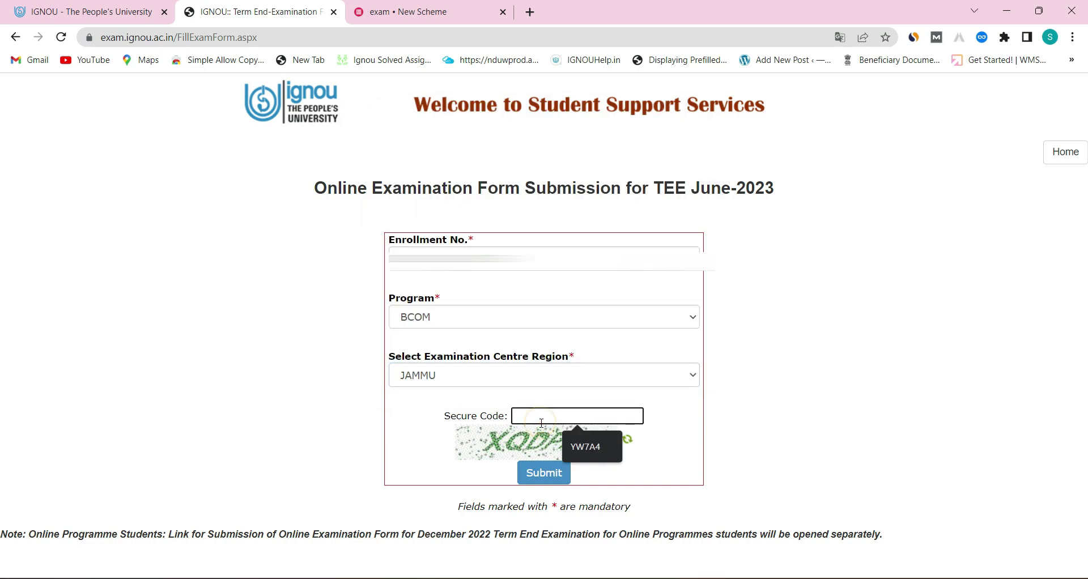
type("XQDPF")
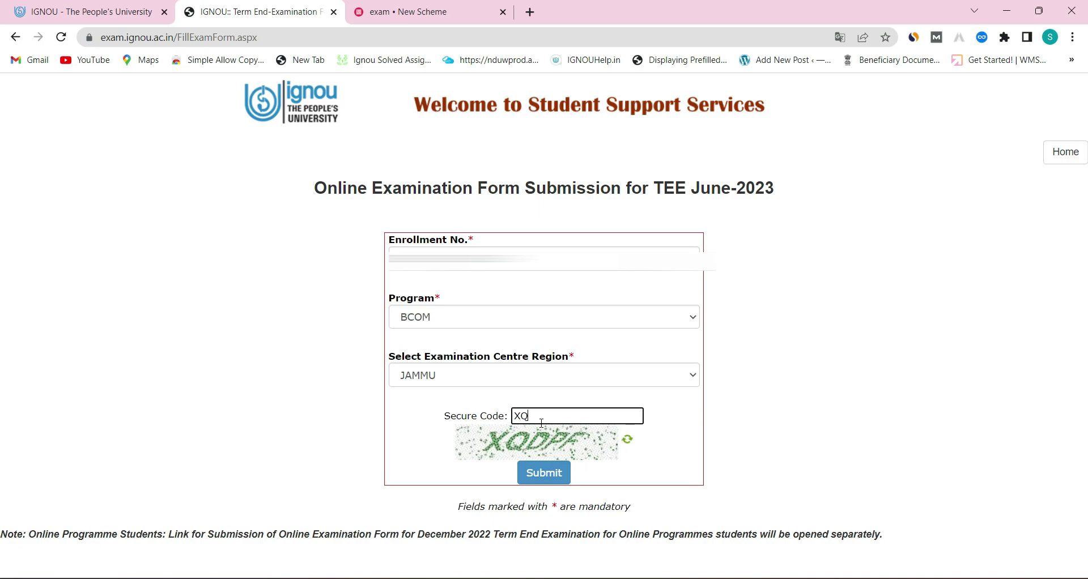
left_click(542, 475)
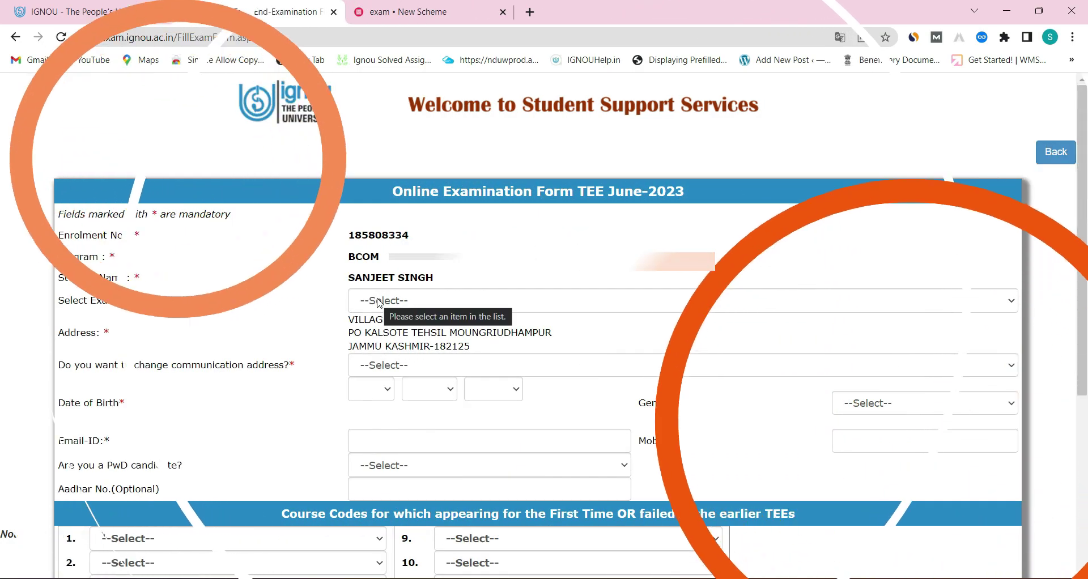
Choose an examination centre and answer whether the communication address should be changed.
scroll(301, 298, "down", 1)
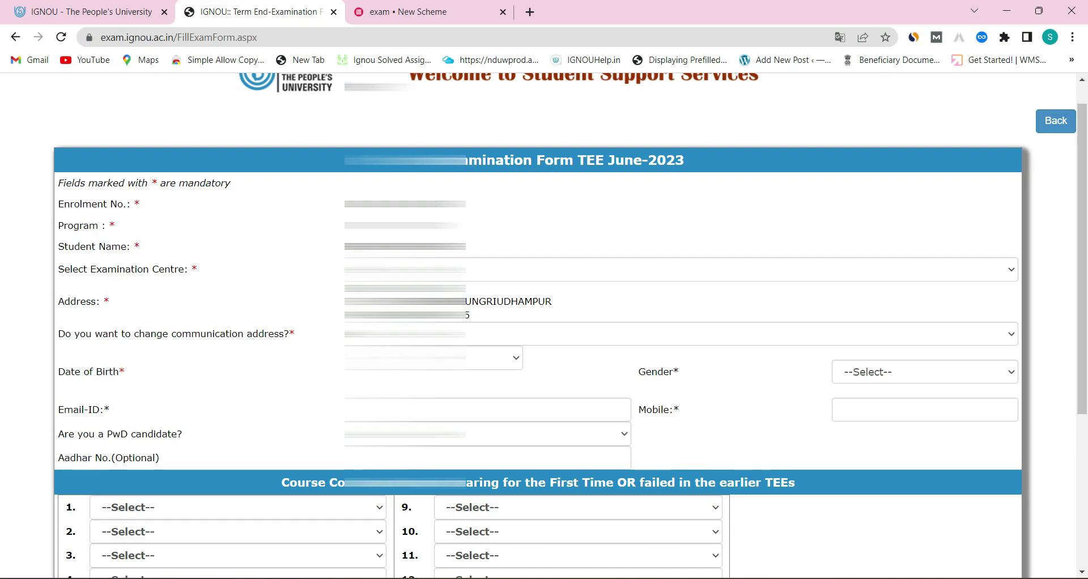
left_click(397, 269)
key("Down")
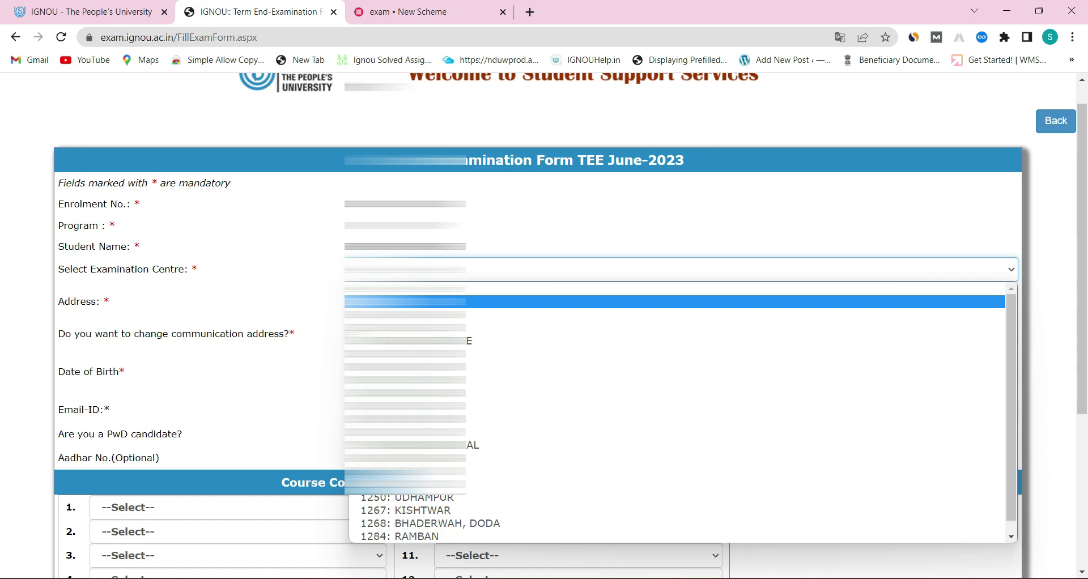
scroll(674, 406, "down", 1)
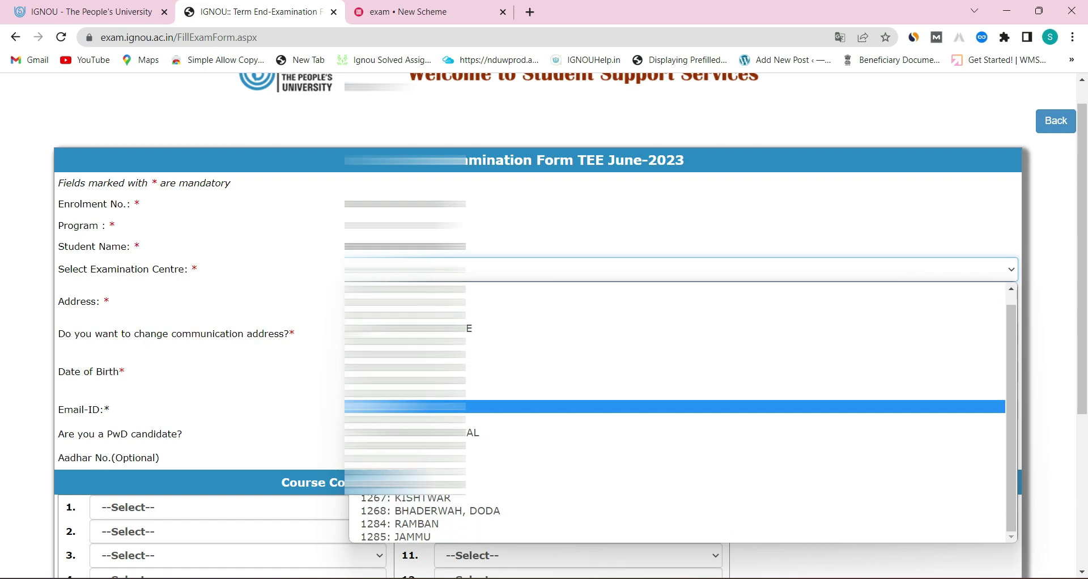
left_click(416, 497)
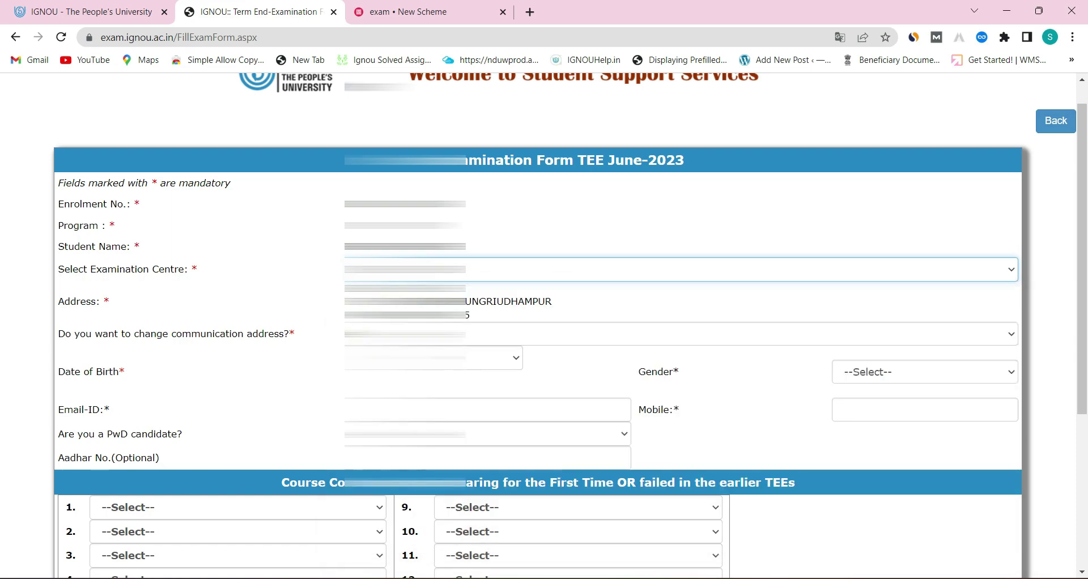
left_click(674, 334)
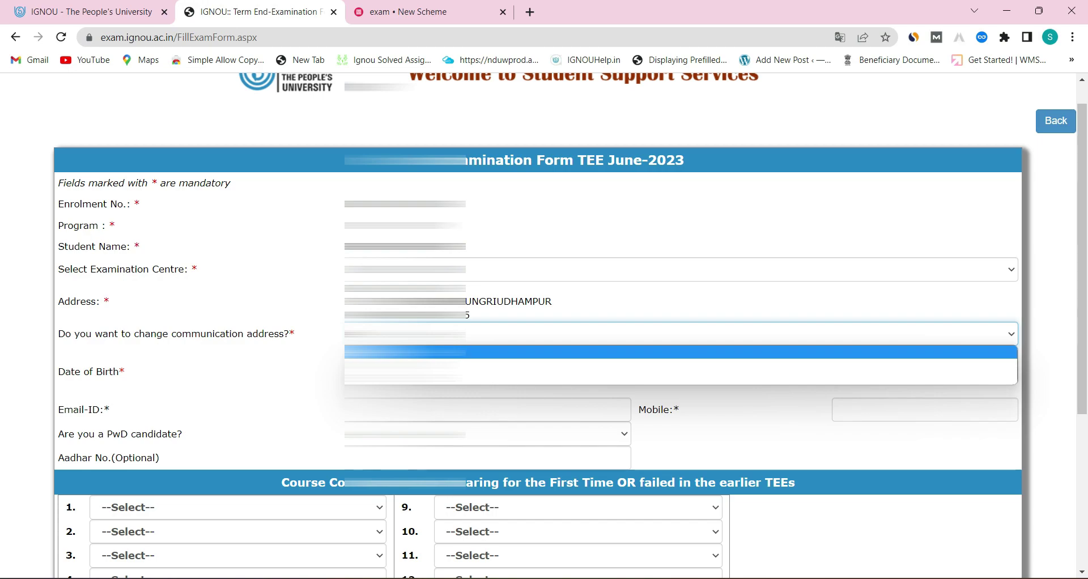
key("Down")
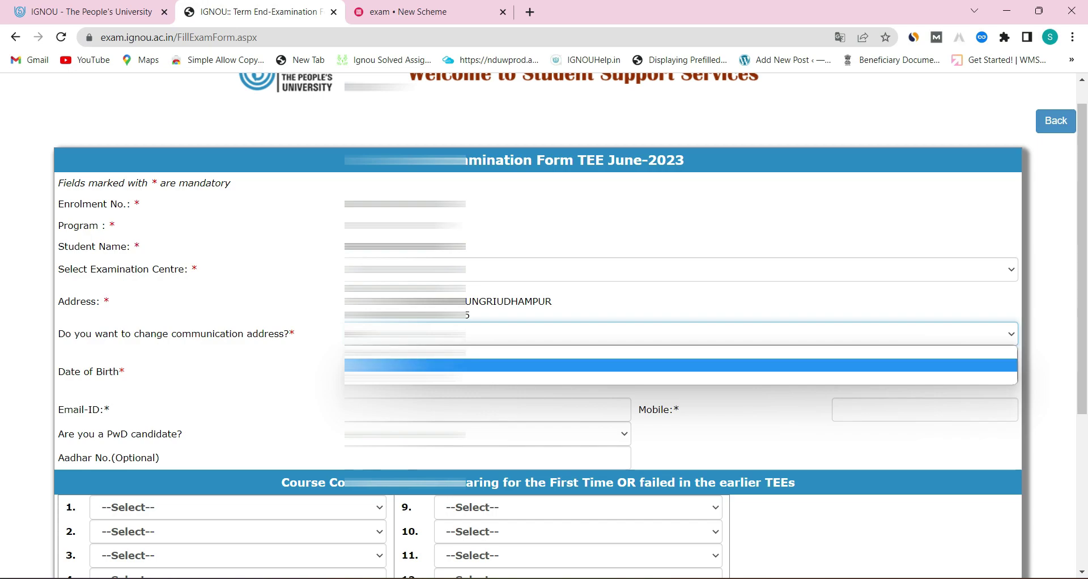
key("Return")
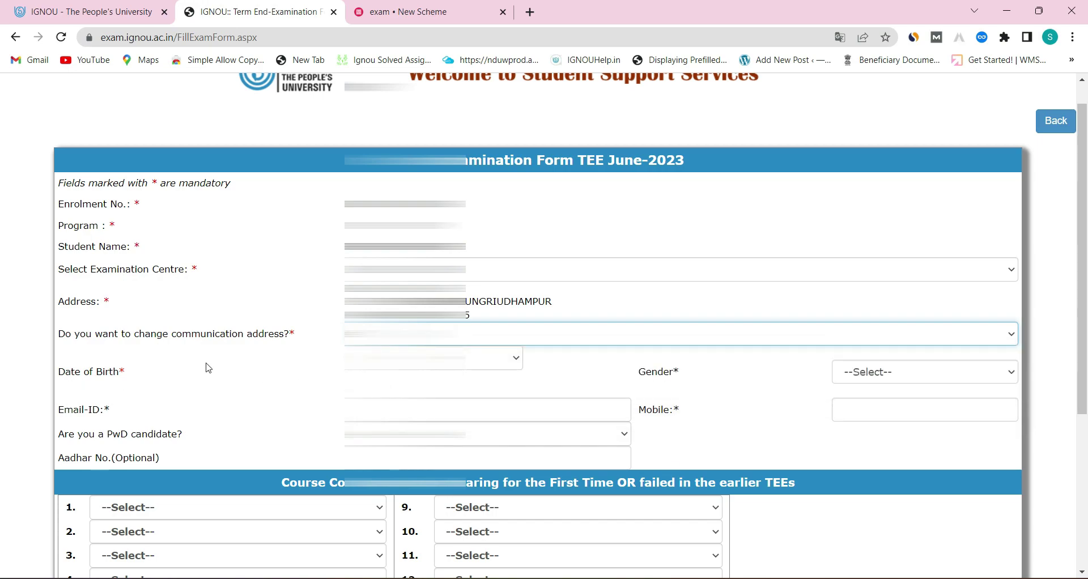
Set the student's date of birth and choose Male as the gender.
left_click(312, 369)
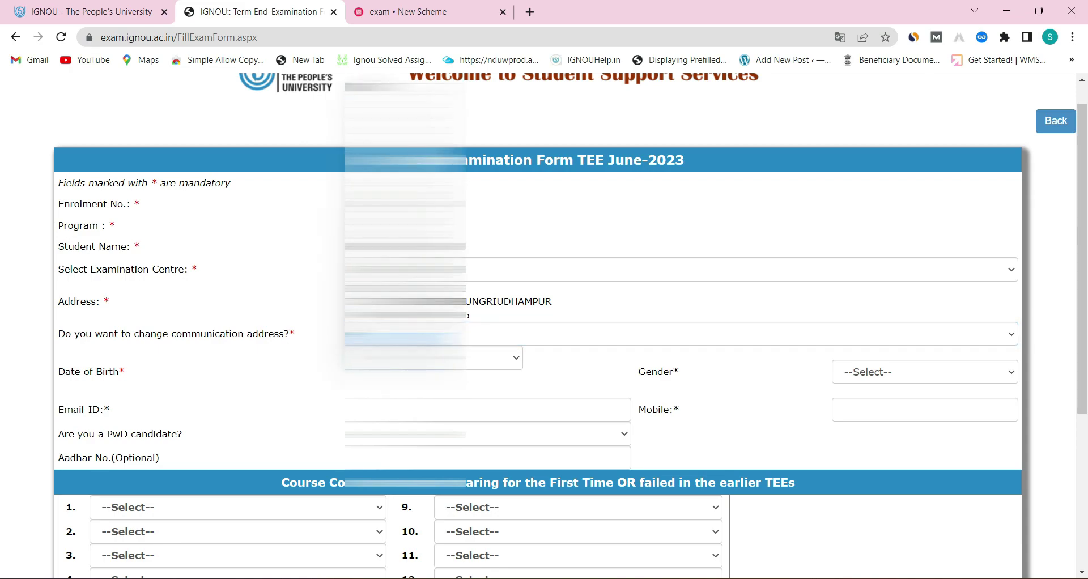
left_click(871, 376)
left_click(855, 404)
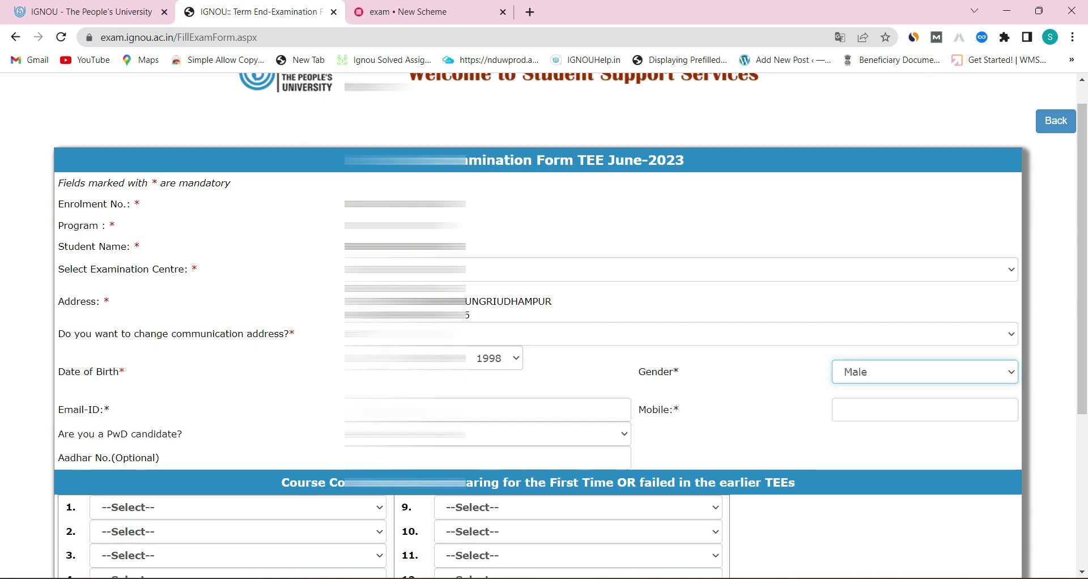
Fill in the student's e-mail ID and mobile number, and answer NO to the PwD candidate question.
left_click(397, 409)
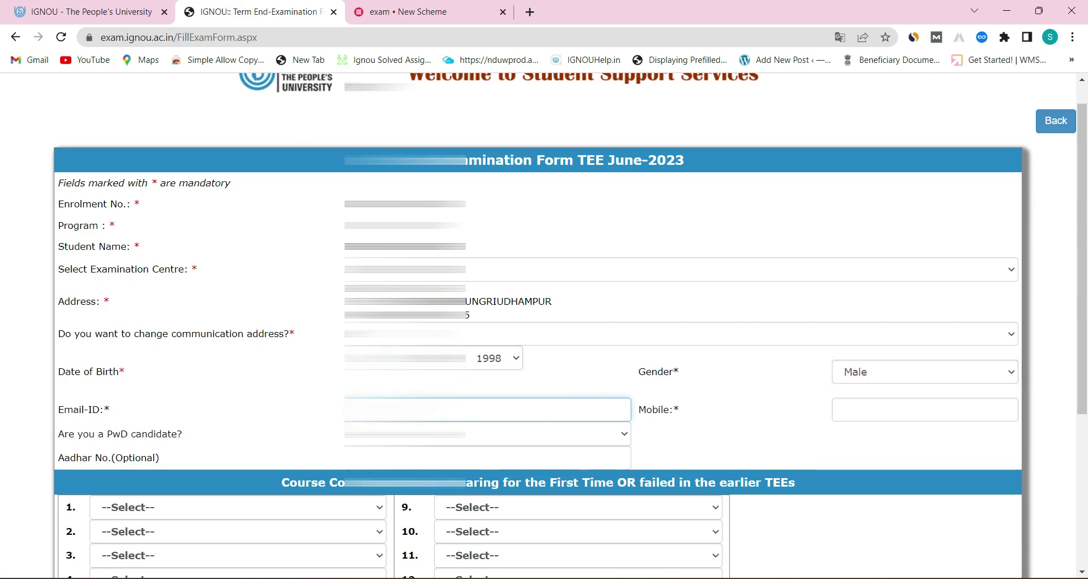
scroll(566, 323, "down", 2)
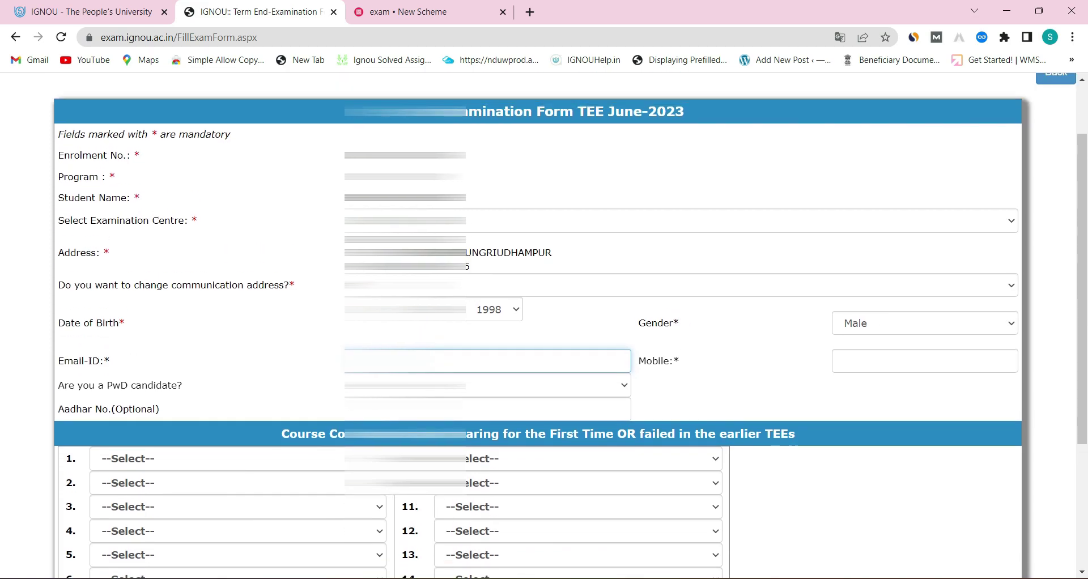
scroll(544, 329, "down", 1)
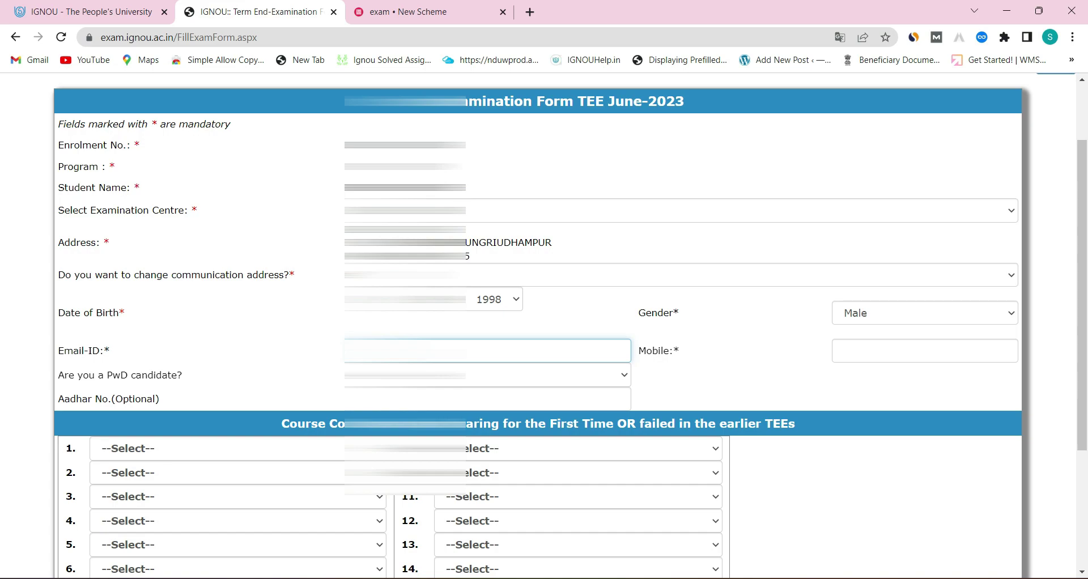
key("ctrl+v")
left_click(837, 351)
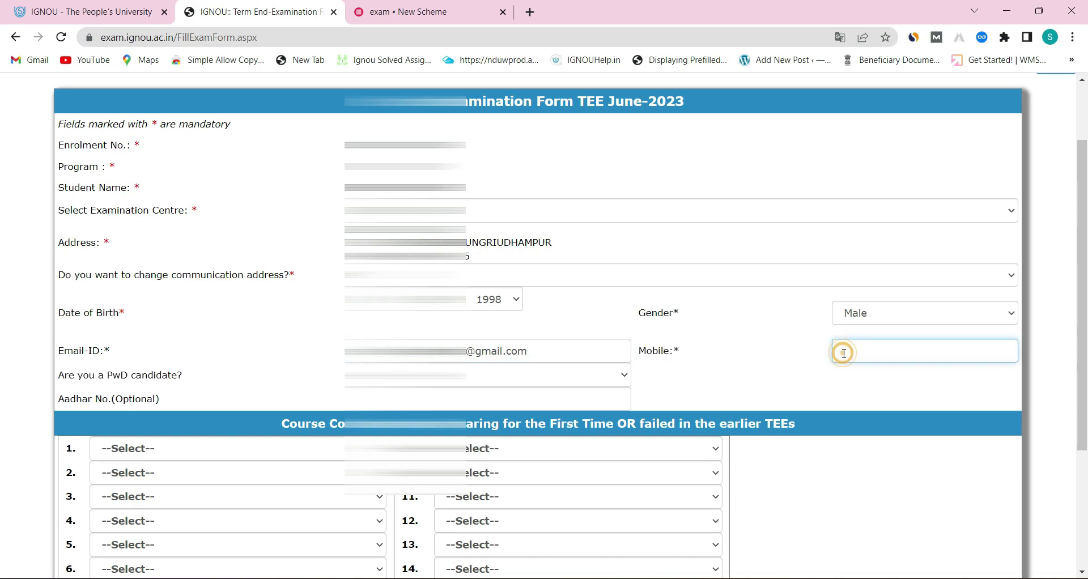
key("ctrl+v")
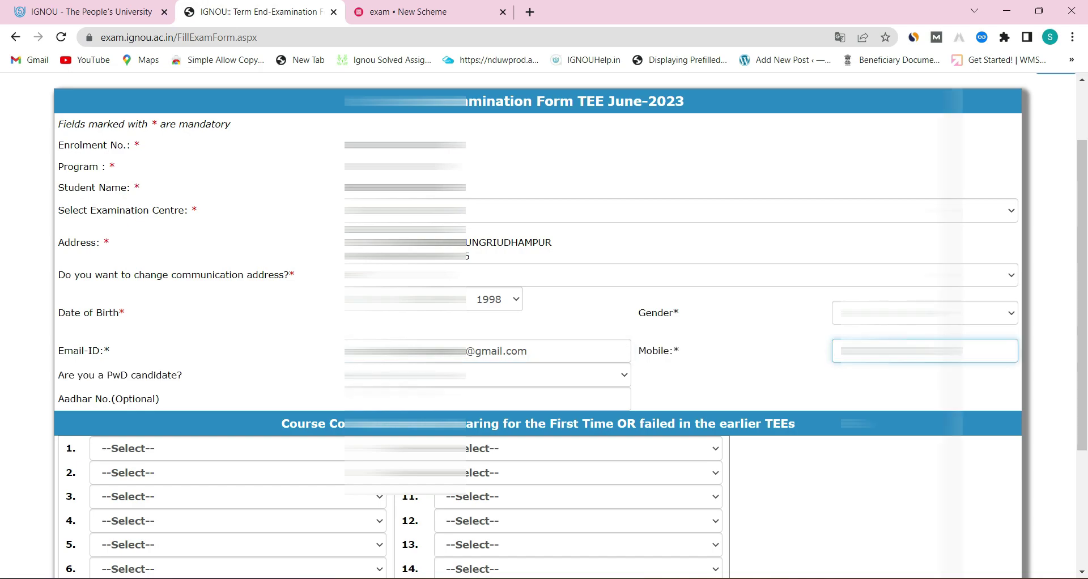
left_click(567, 375)
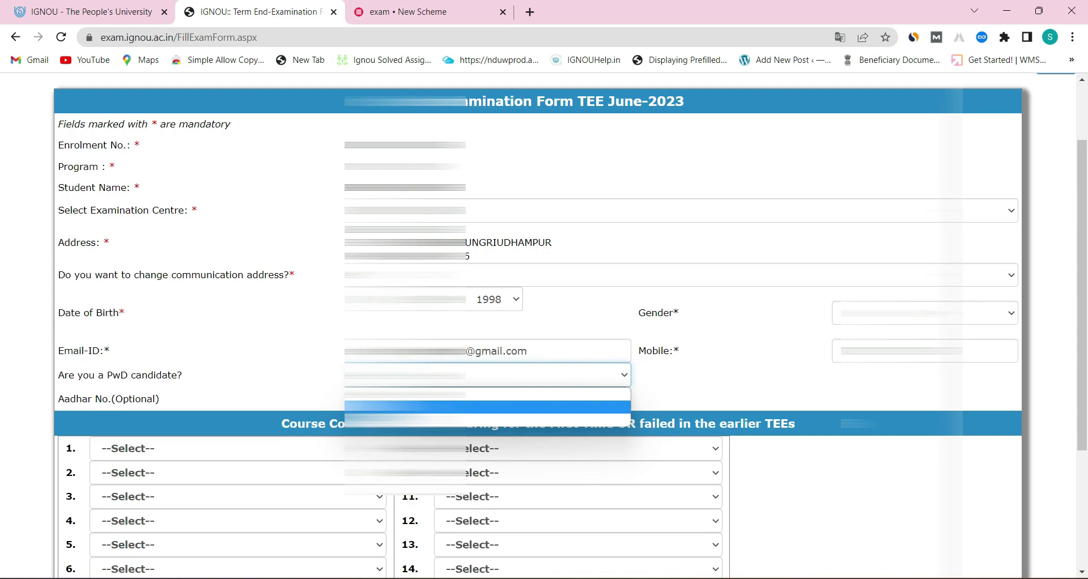
key("Return")
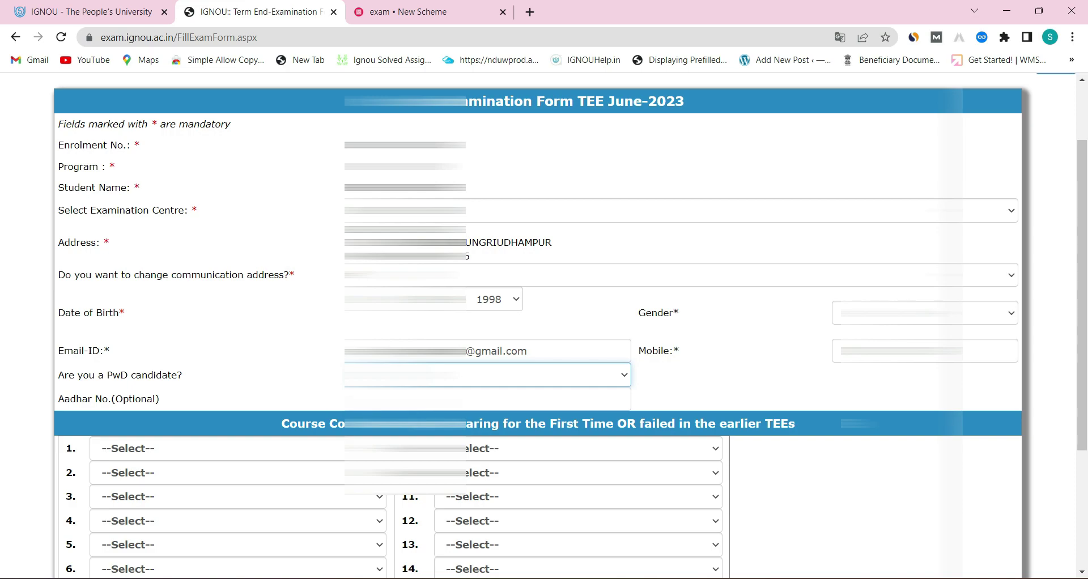
Choose MTE06(Theory) as the first course code for which the student is appearing.
scroll(94, 270, "down", 3)
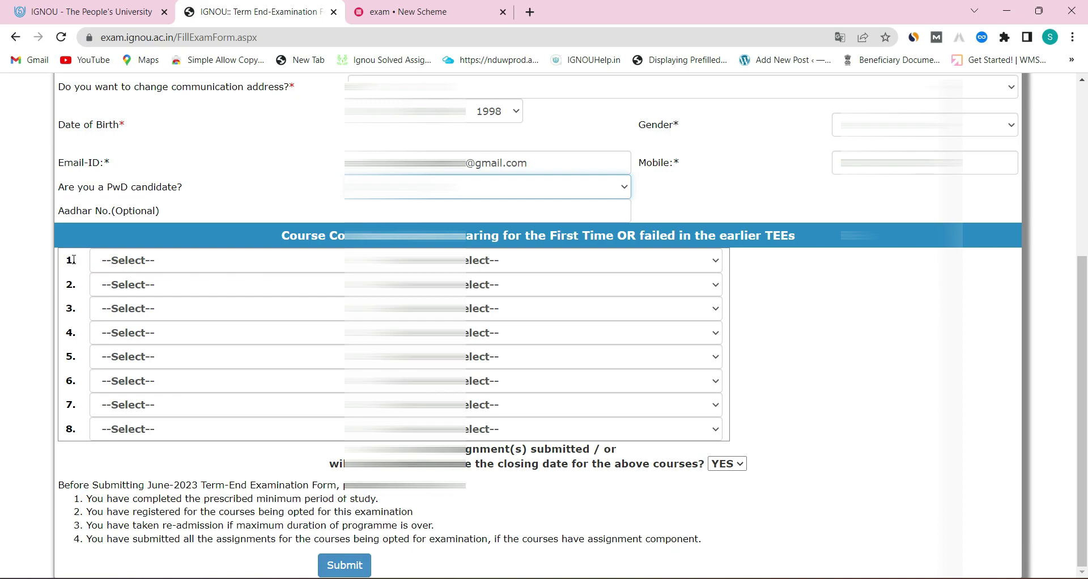
left_click(164, 261)
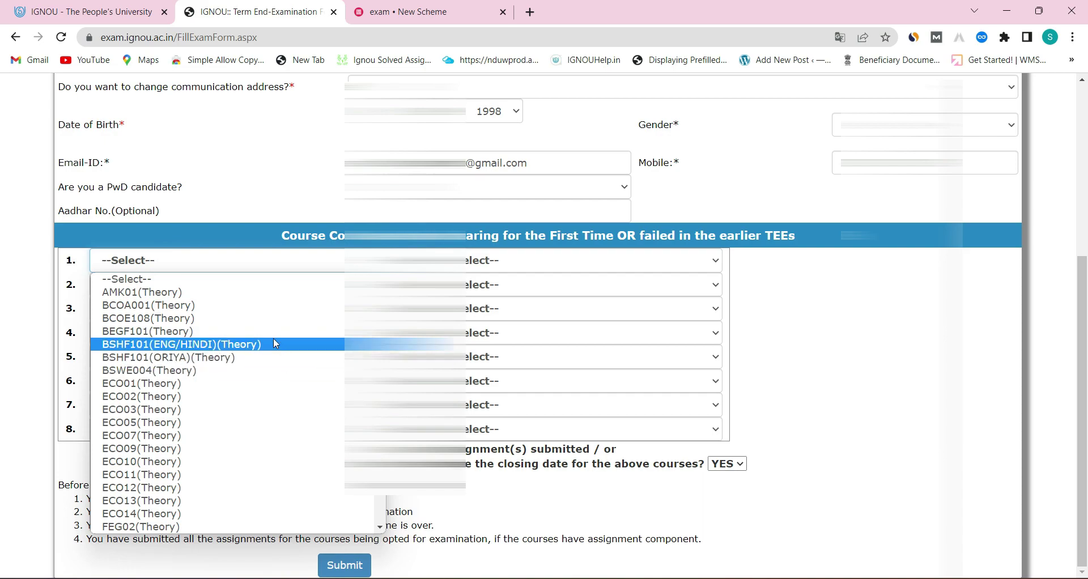
left_click(238, 267)
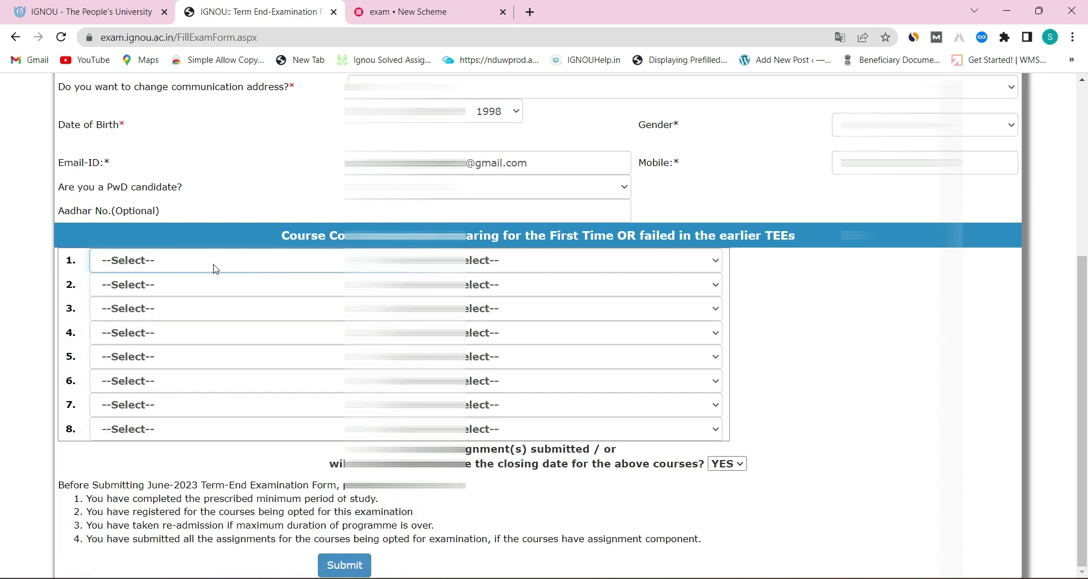
left_click(216, 269)
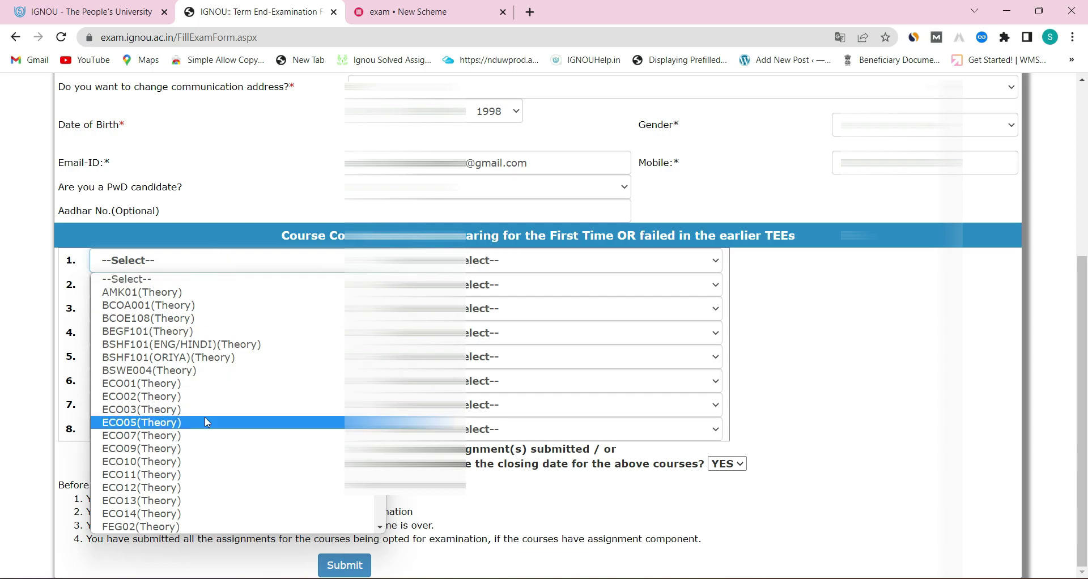
scroll(205, 468, "down", 2)
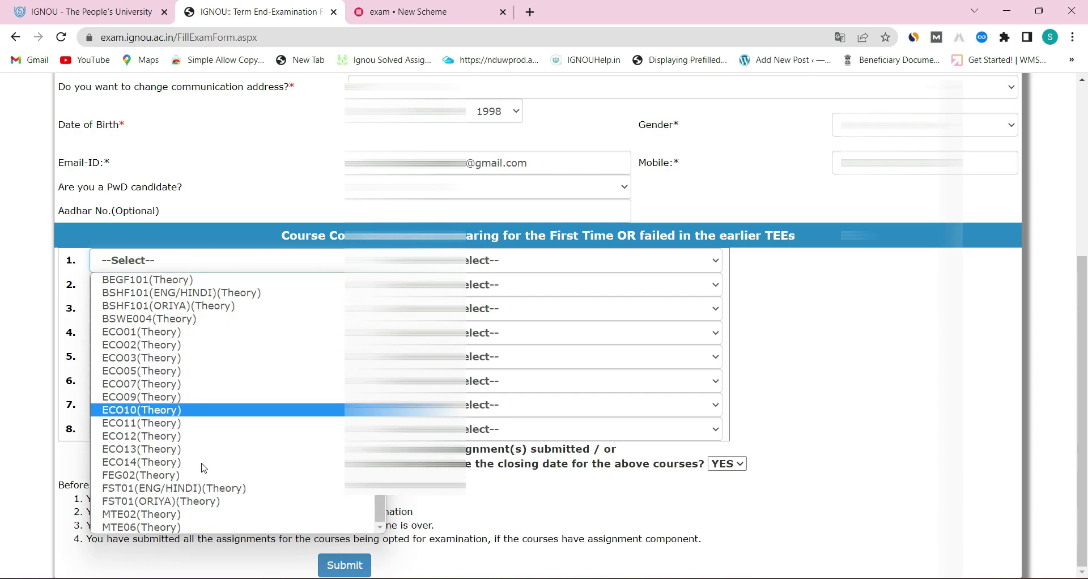
left_click(168, 525)
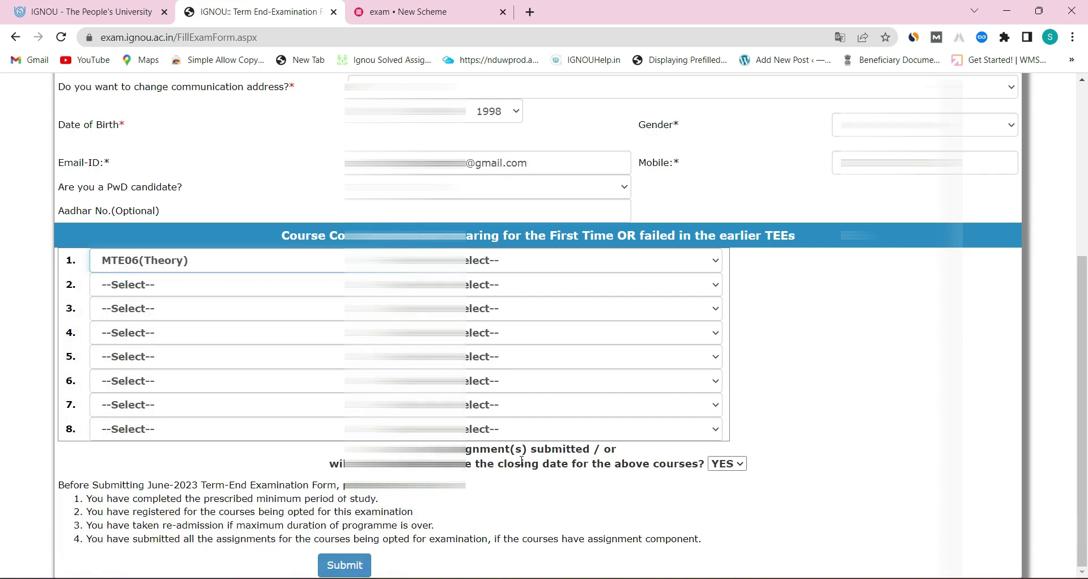
Keep YES for the assignment submission question and submit the examination form.
left_click(740, 465)
left_click(770, 453)
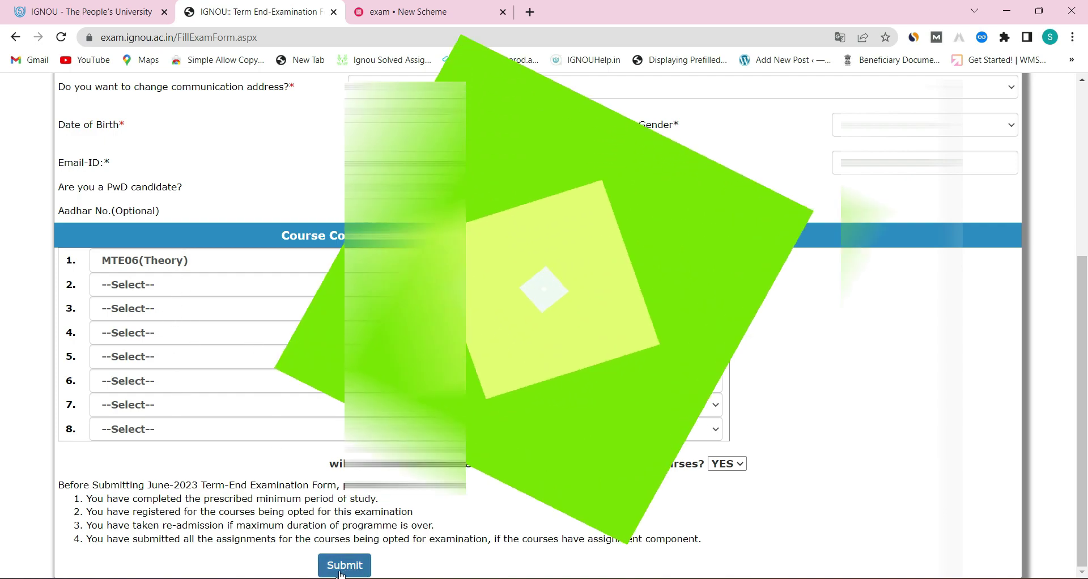
left_click(342, 566)
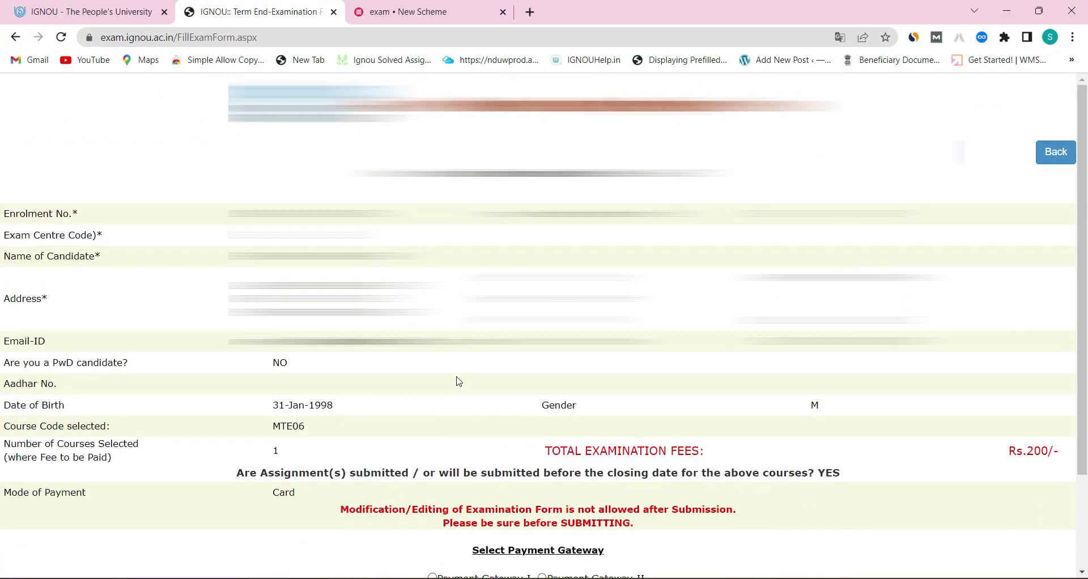
Select Payment Gateway-II for the examination fee and proceed through the transaction summary to make the payment.
scroll(459, 381, "down", 2)
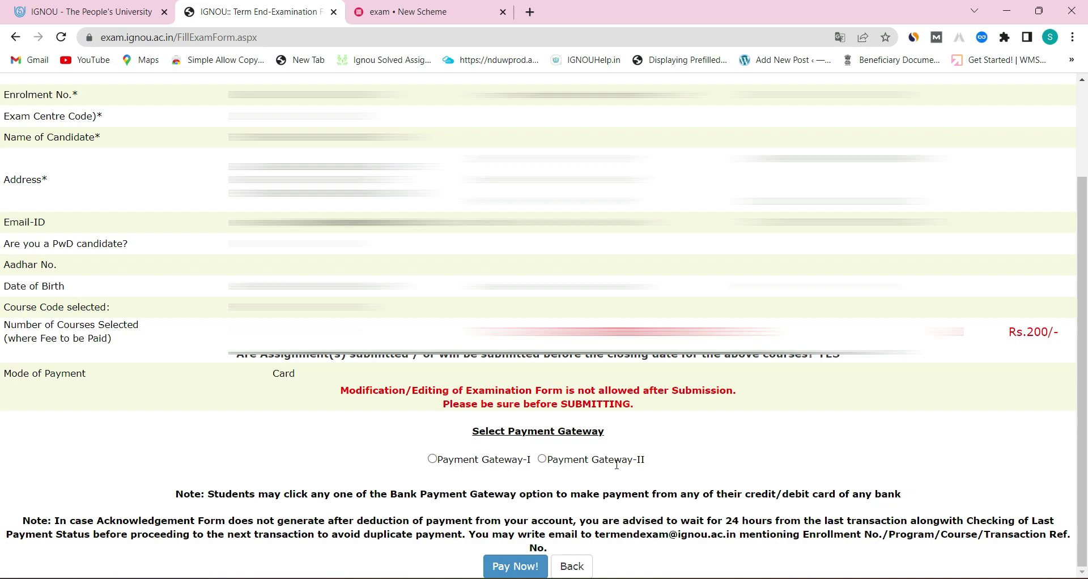
left_click(542, 460)
left_click(530, 562)
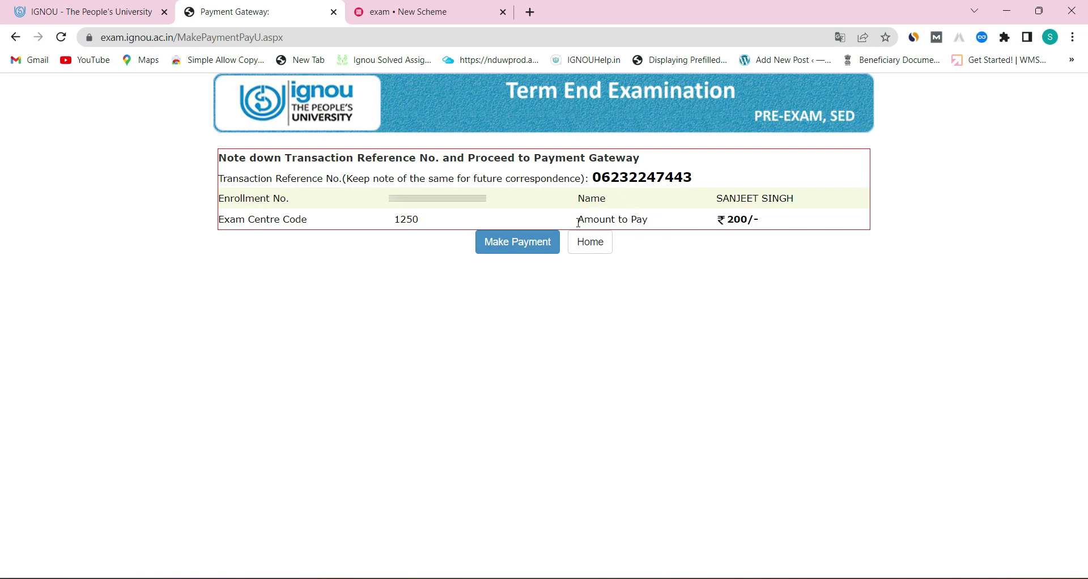
left_click(516, 248)
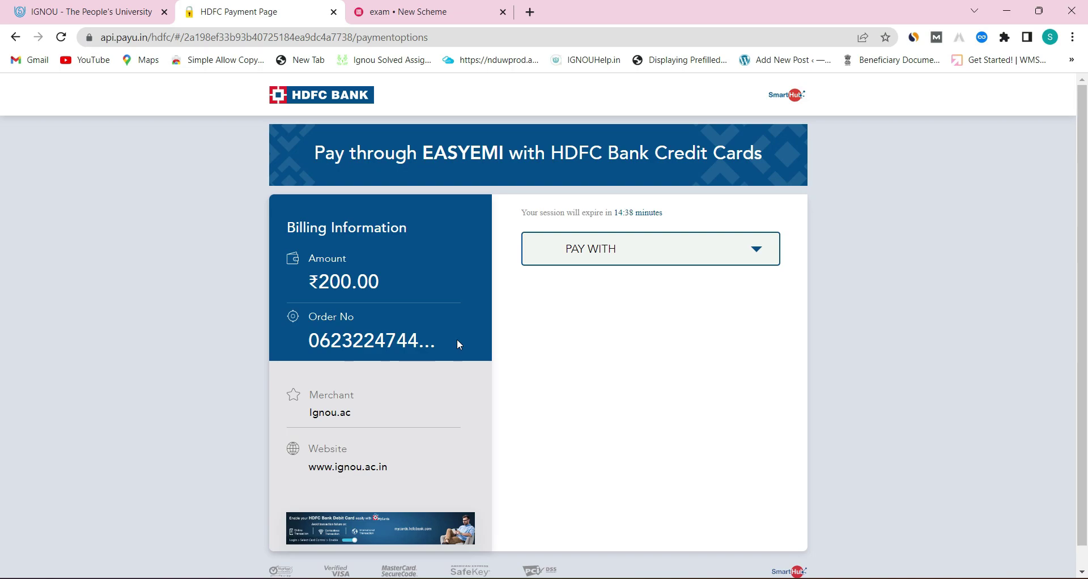
Choose HDFC BANK DEBIT CARD as the payment method and fill in the card details, starting with the card number.
left_click(622, 251)
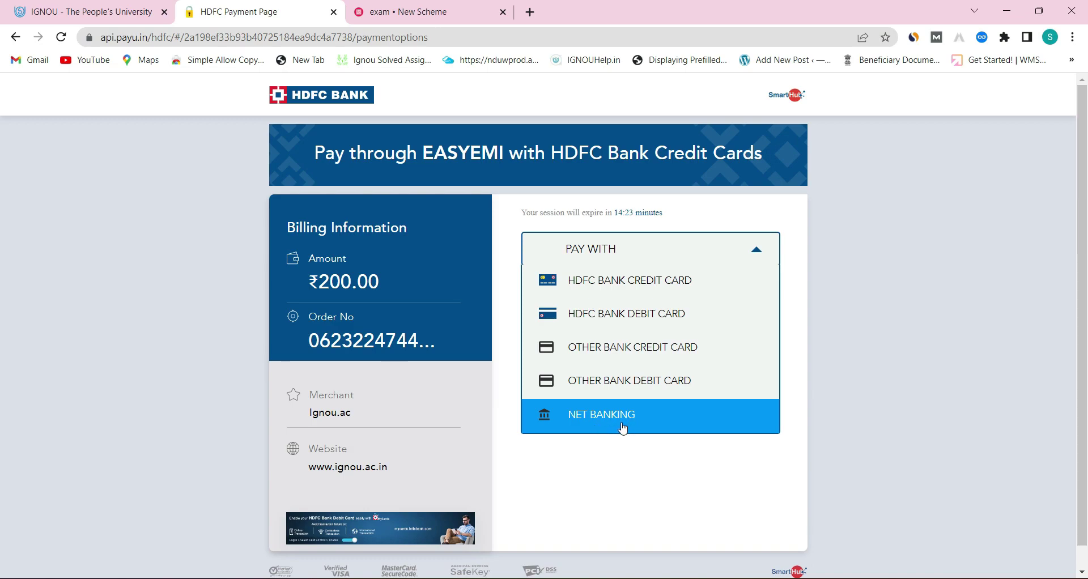
left_click(655, 282)
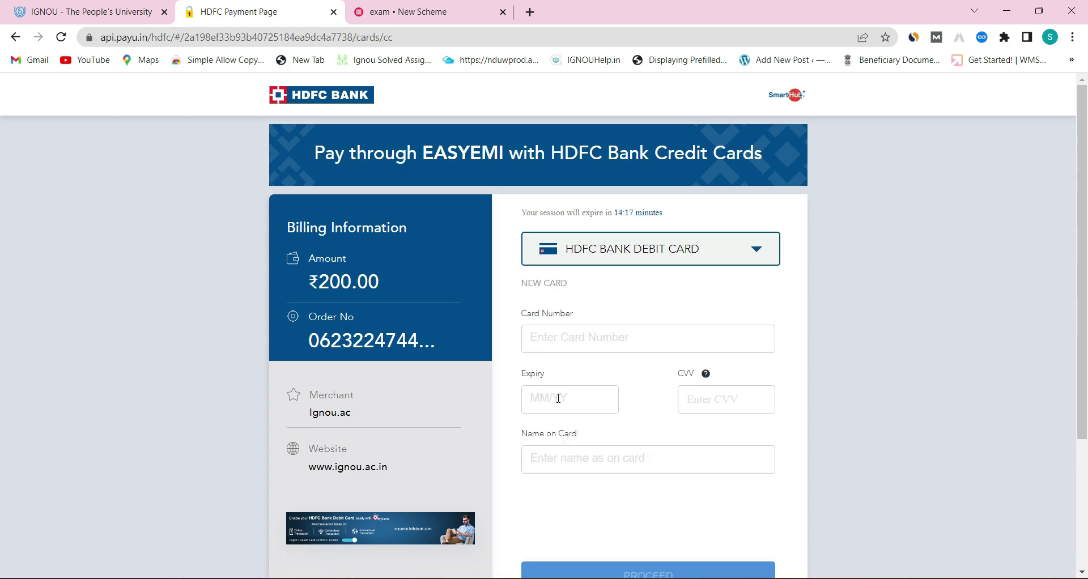
scroll(585, 454, "down", 1)
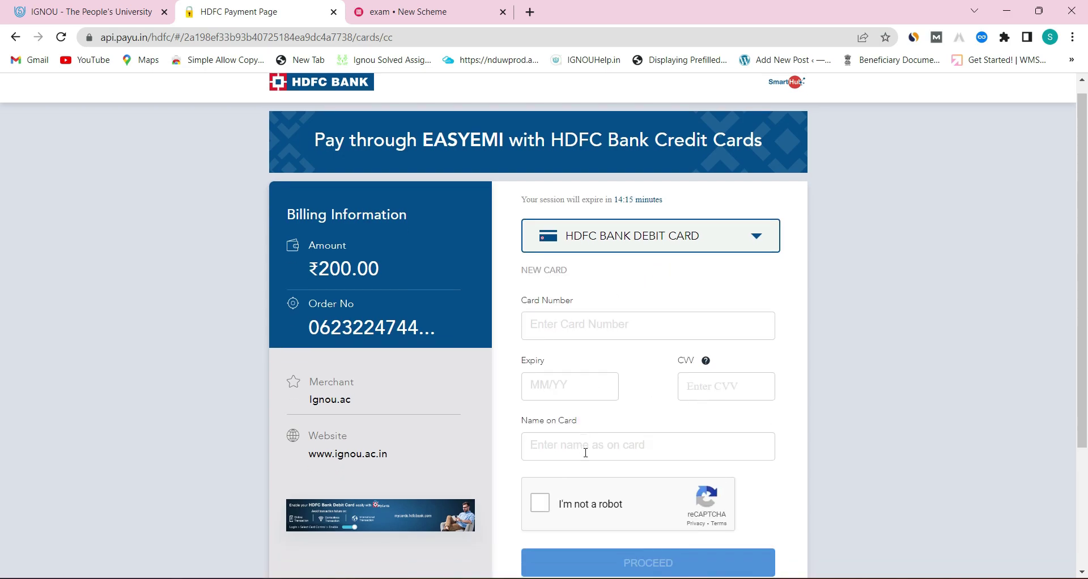
scroll(585, 453, "down", 1)
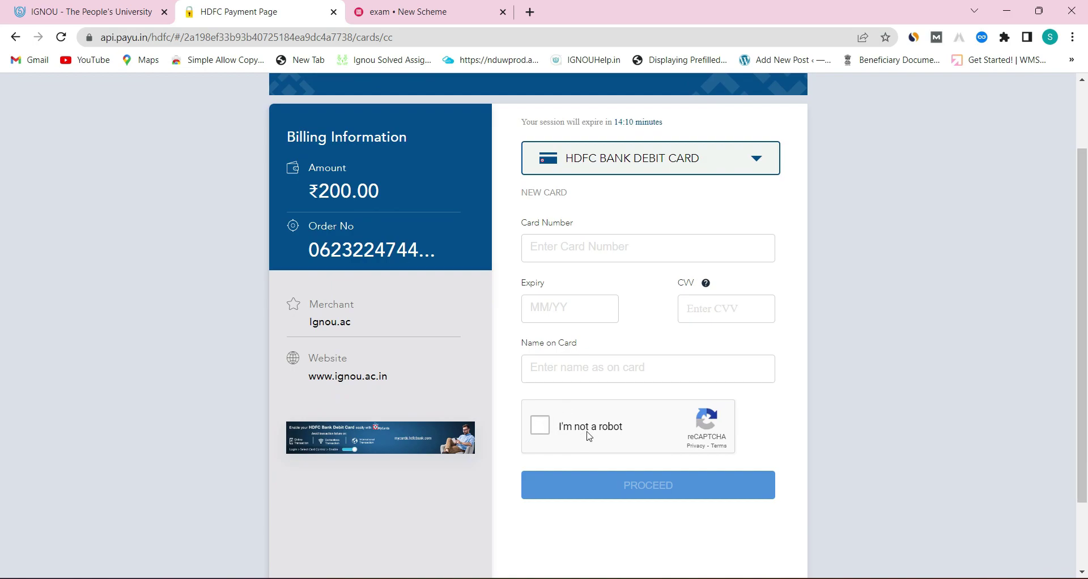
left_click(577, 249)
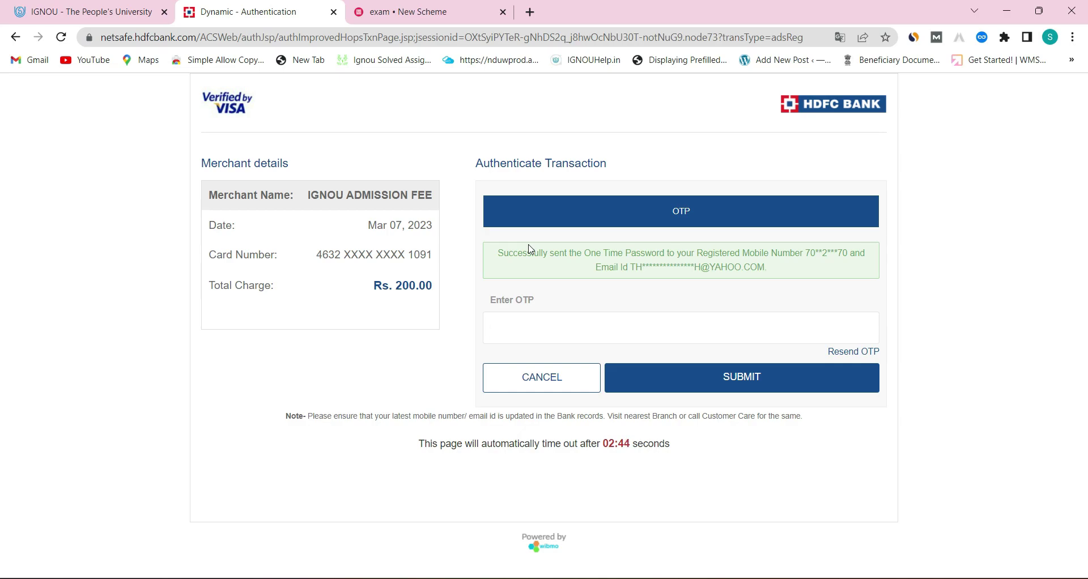
Enter the one-time password (OTP) and submit it to authenticate the card payment.
type("••••••")
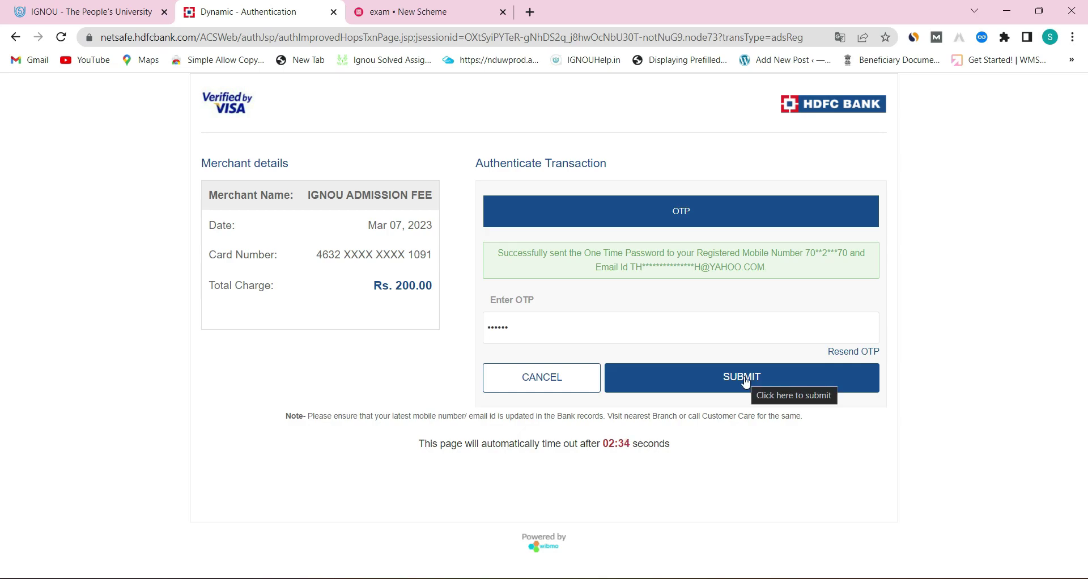
left_click(746, 383)
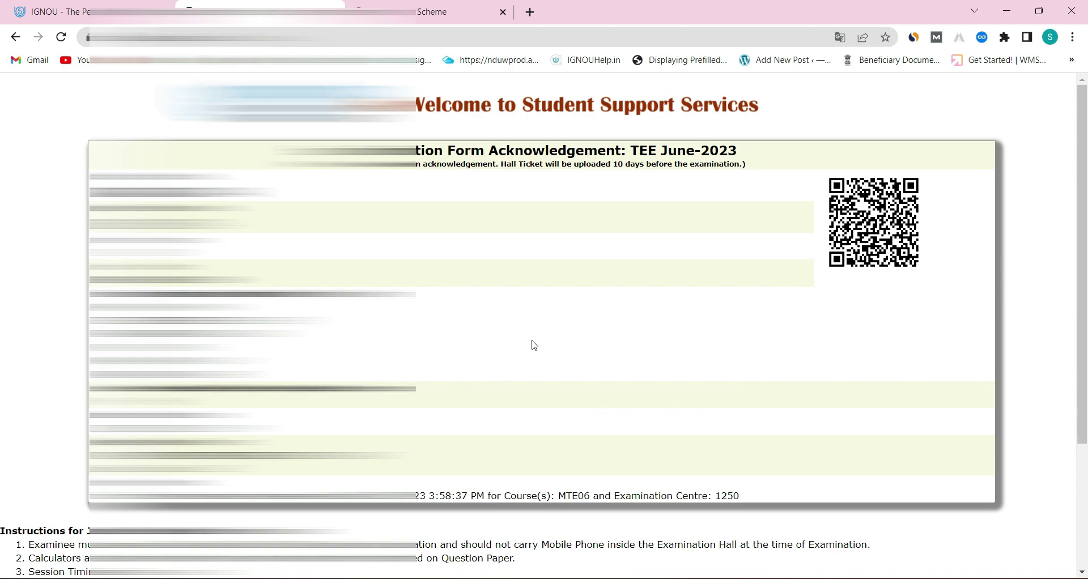
Save the TEE June-2023 examination form acknowledgement as a PDF through the print dialog.
scroll(533, 345, "down", 2)
scroll(534, 345, "down", 1)
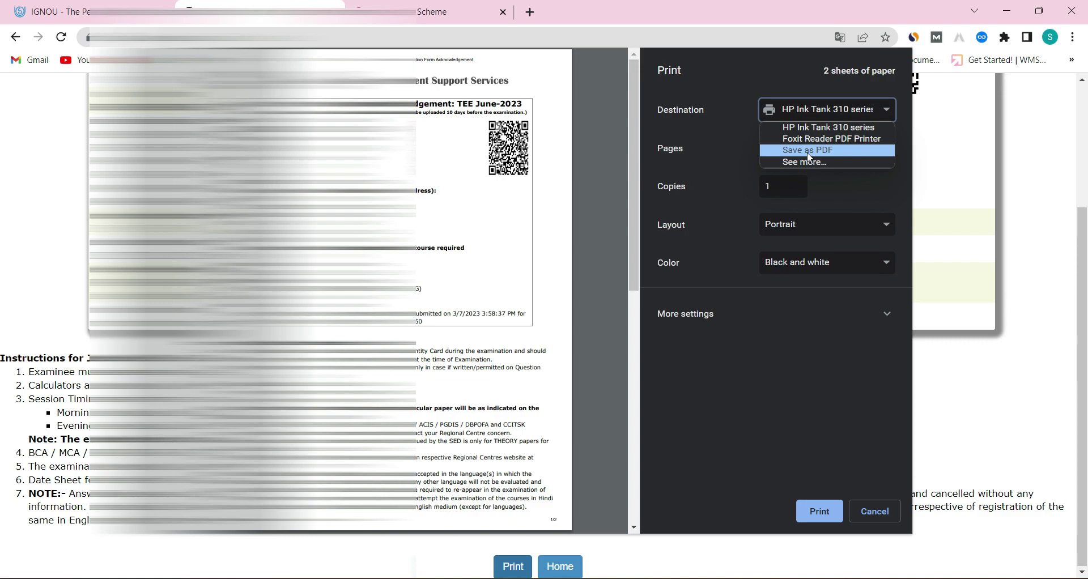
left_click(809, 151)
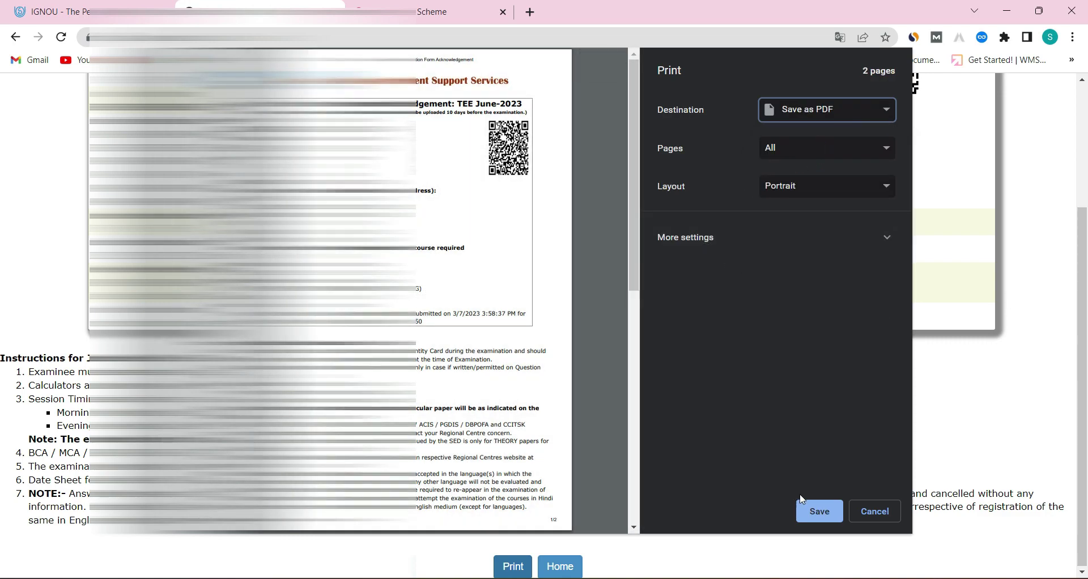
left_click(815, 510)
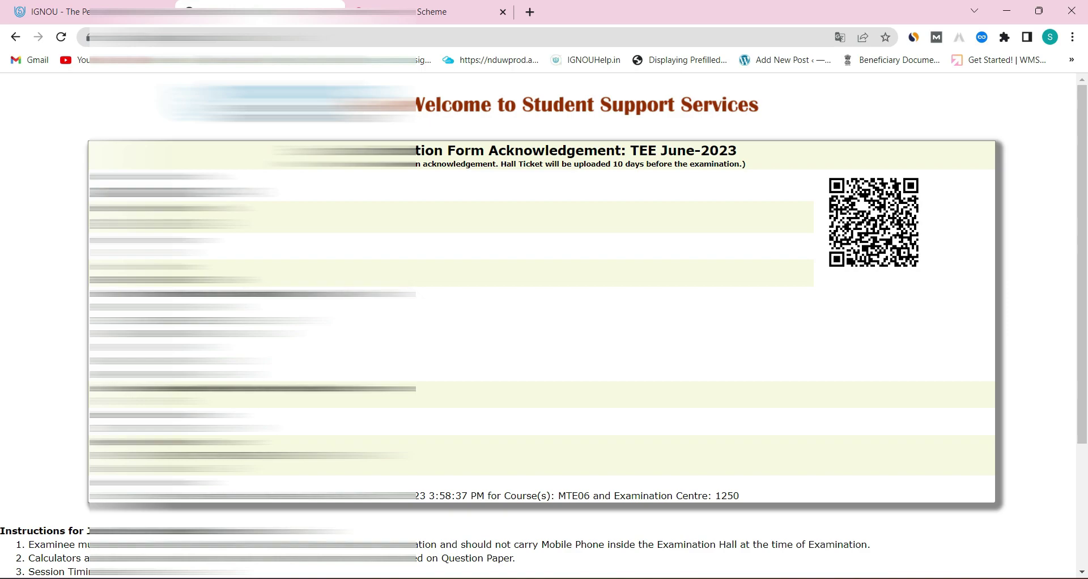
Copy the enrolment number from the acknowledgement, then return to the guidelines page, accept the declaration and open the status check for registered students.
double_click(170, 219)
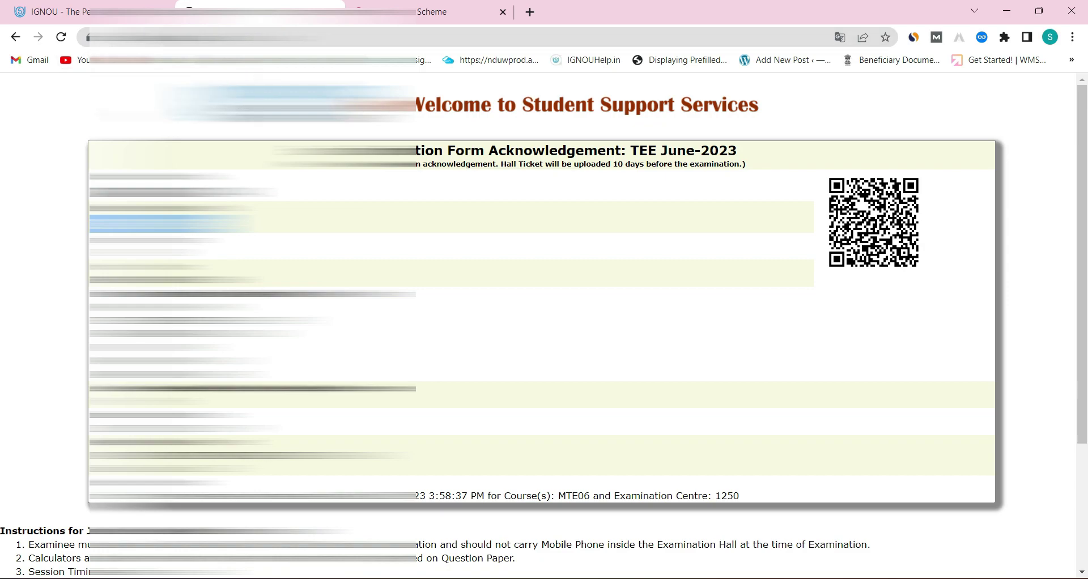
left_click(15, 37)
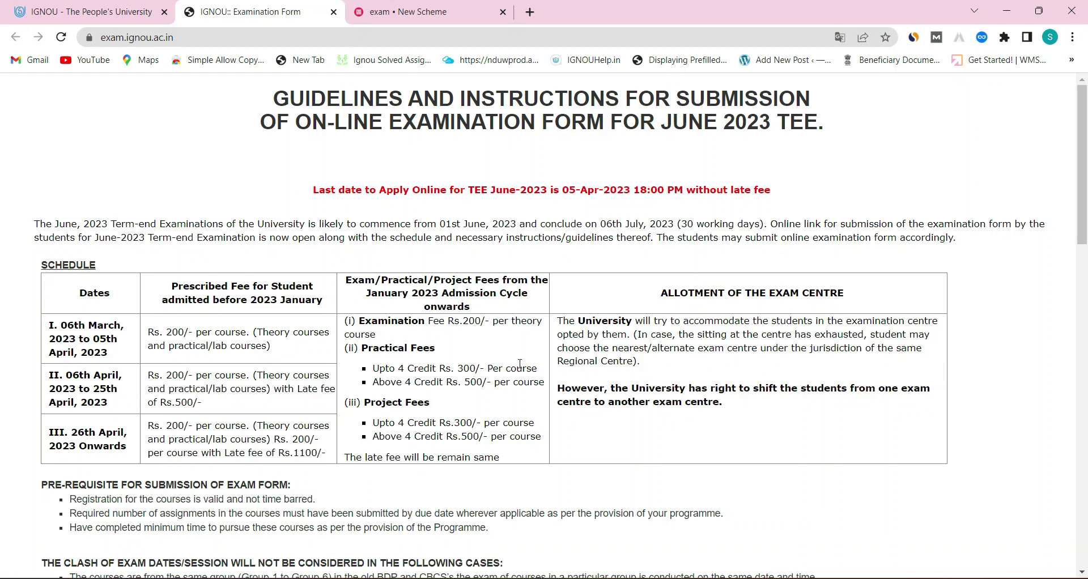
scroll(520, 364, "down", 4)
scroll(520, 364, "down", 15)
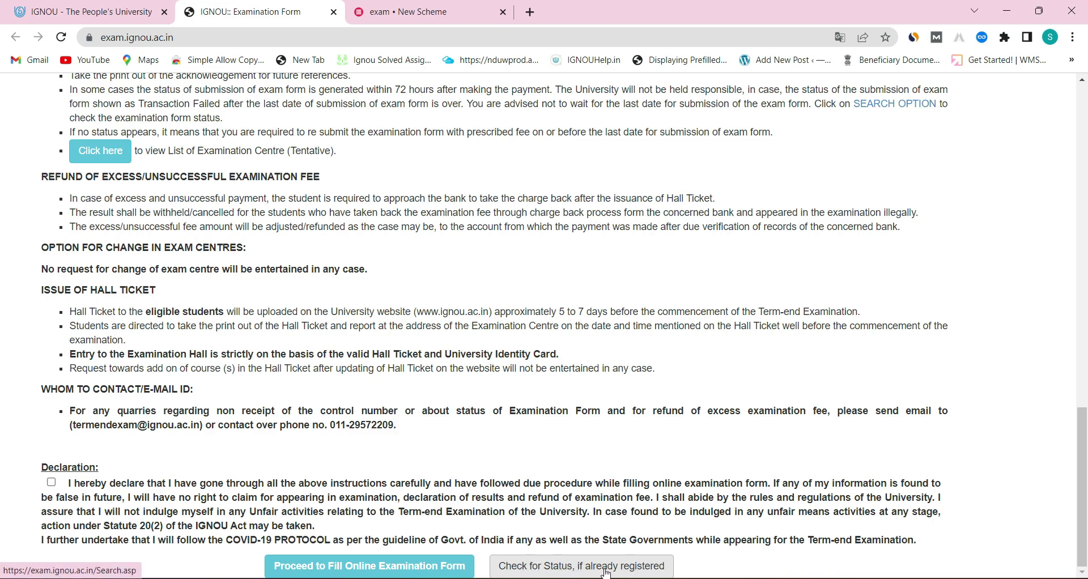
left_click(52, 483)
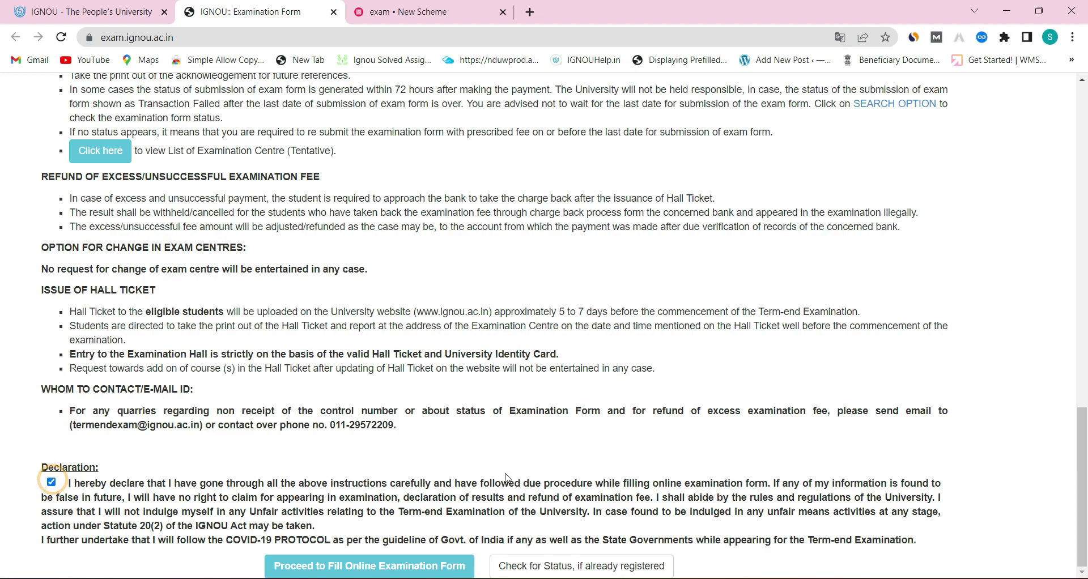
left_click(631, 563)
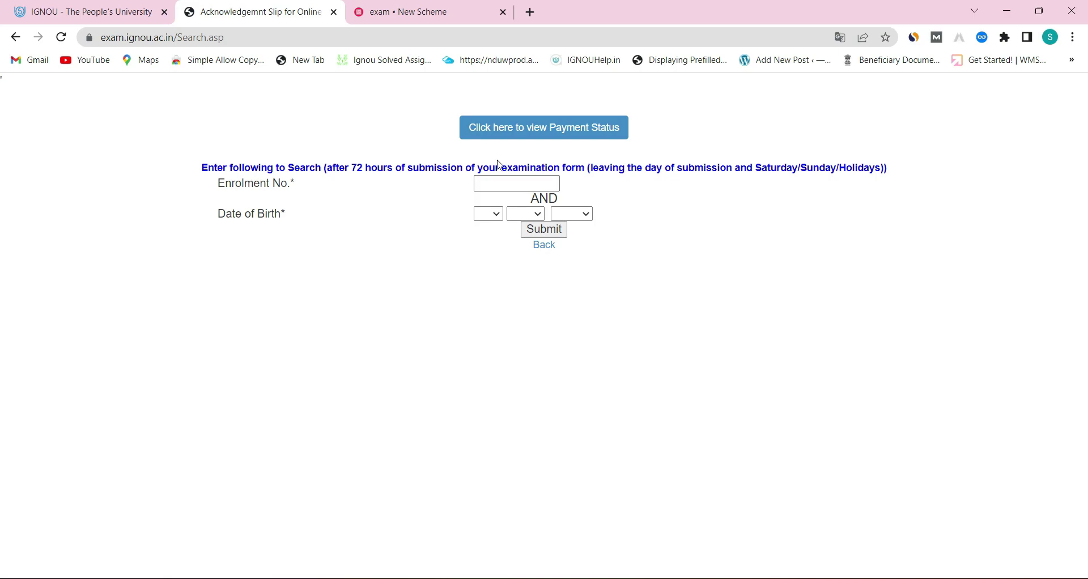
Search for the submitted examination form using the student's enrolment number and date of birth.
left_click(489, 183)
key("ctrl+v")
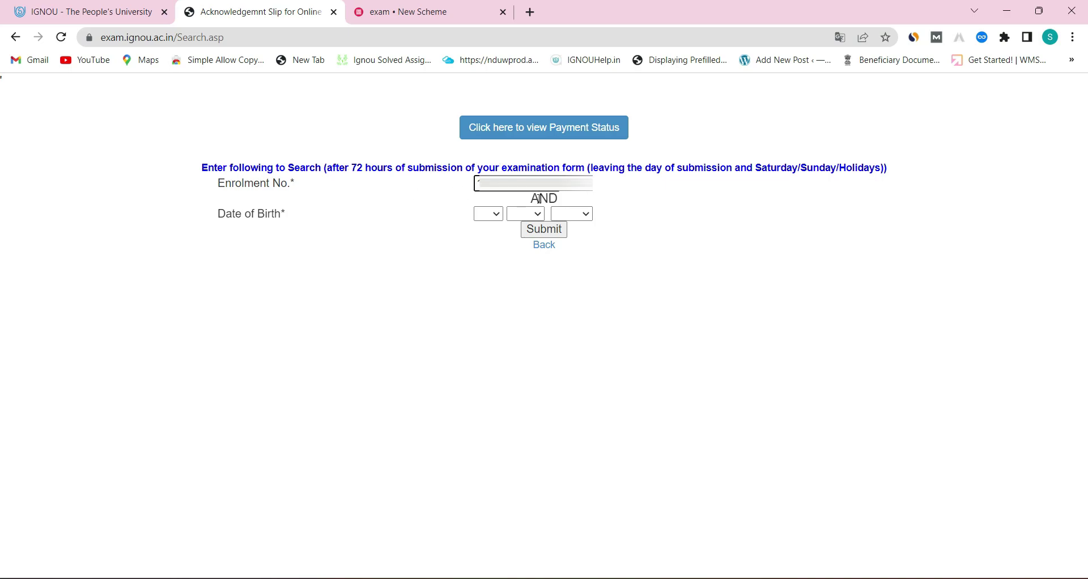
left_click(488, 213)
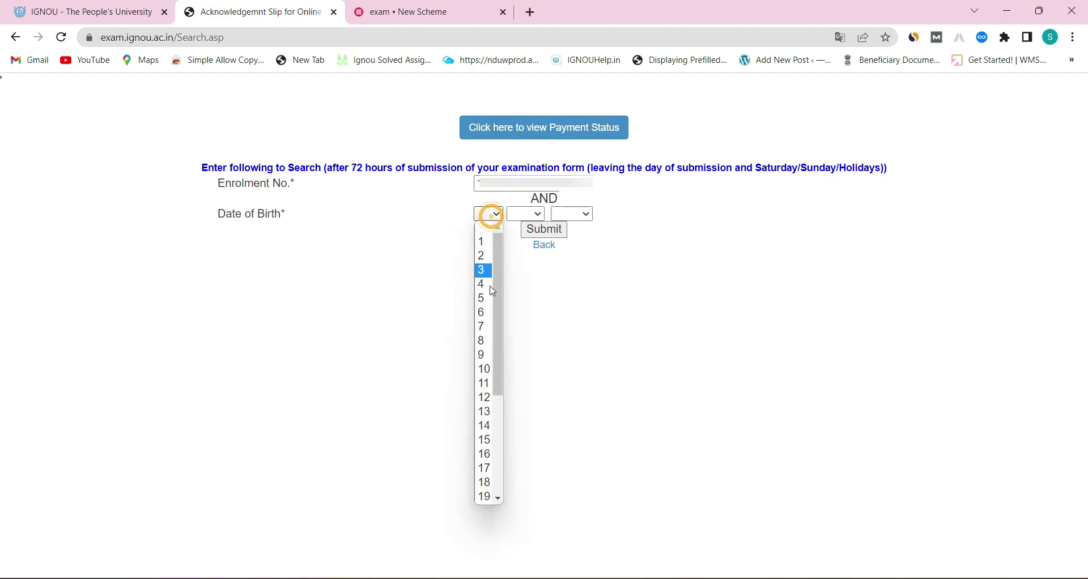
scroll(491, 323, "down", 4)
left_click(484, 498)
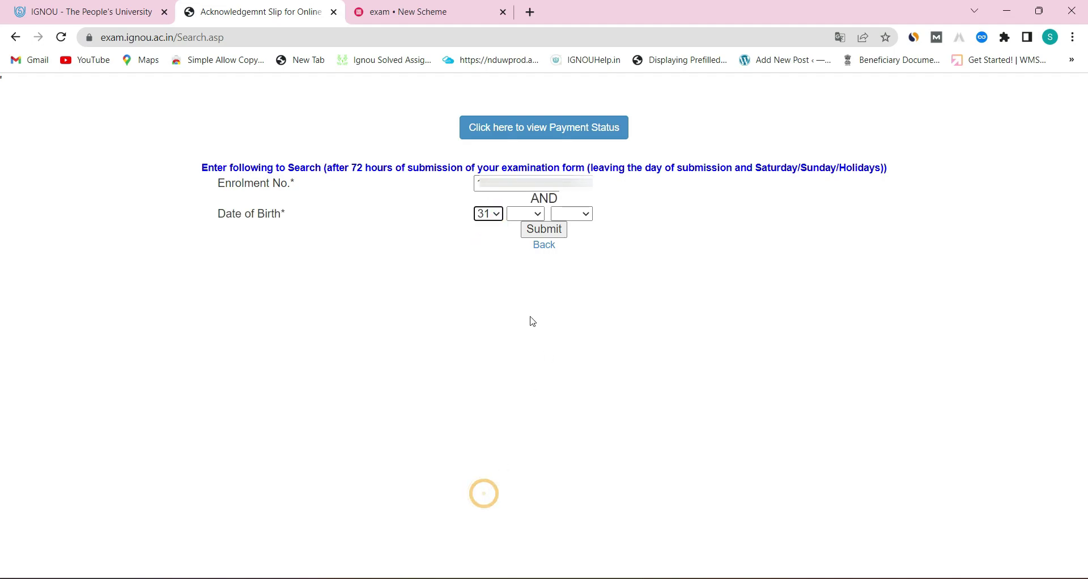
left_click(555, 229)
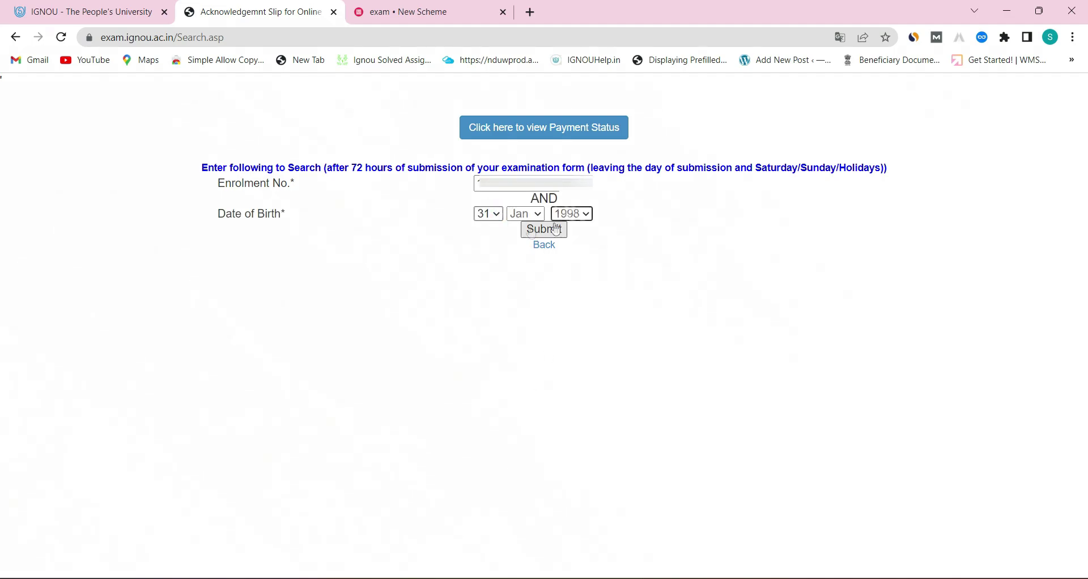
left_click(555, 230)
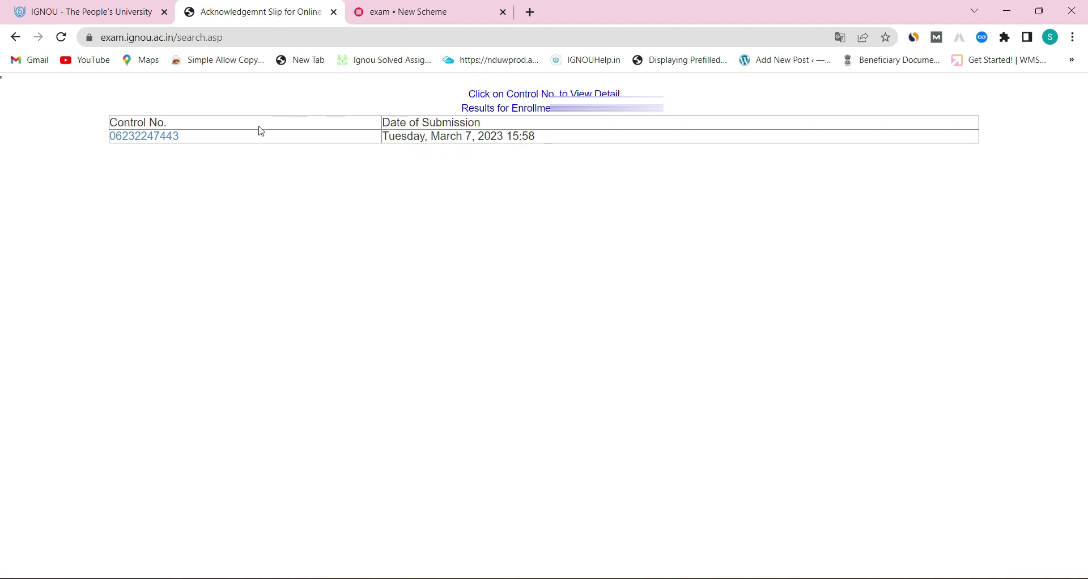
Open the submission's details through its control number and review the acknowledgement slip from start to end.
left_click(151, 138)
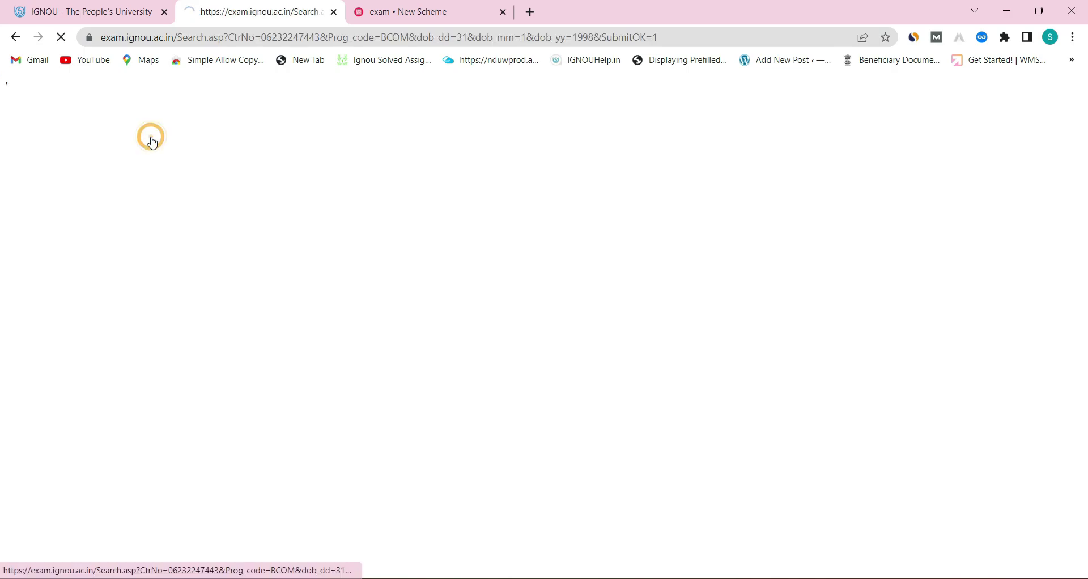
scroll(544, 327, "down", 2)
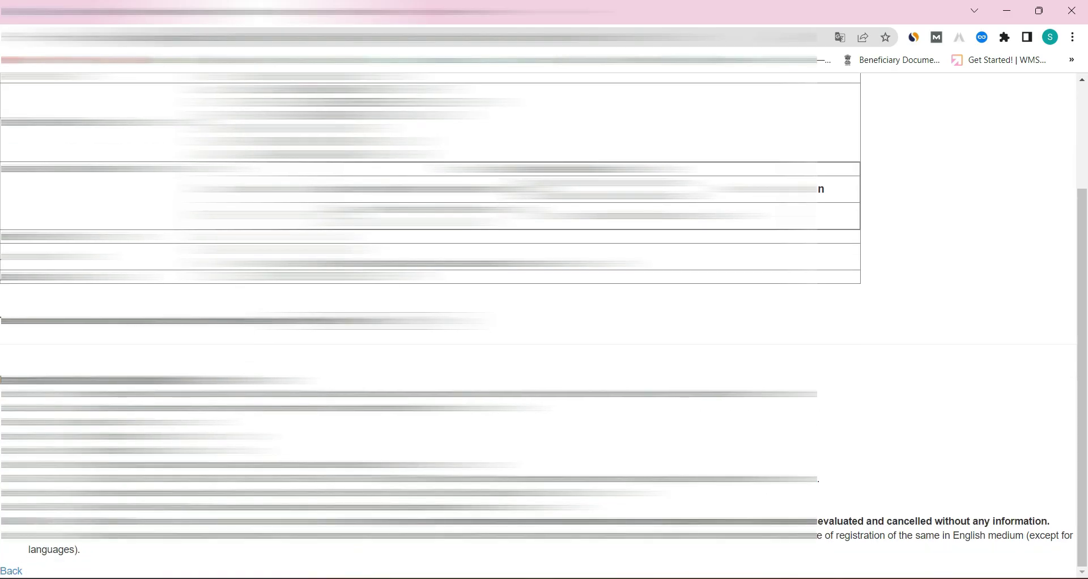
scroll(430, 326, "up", 2)
scroll(431, 326, "down", 2)
scroll(430, 327, "up", 2)
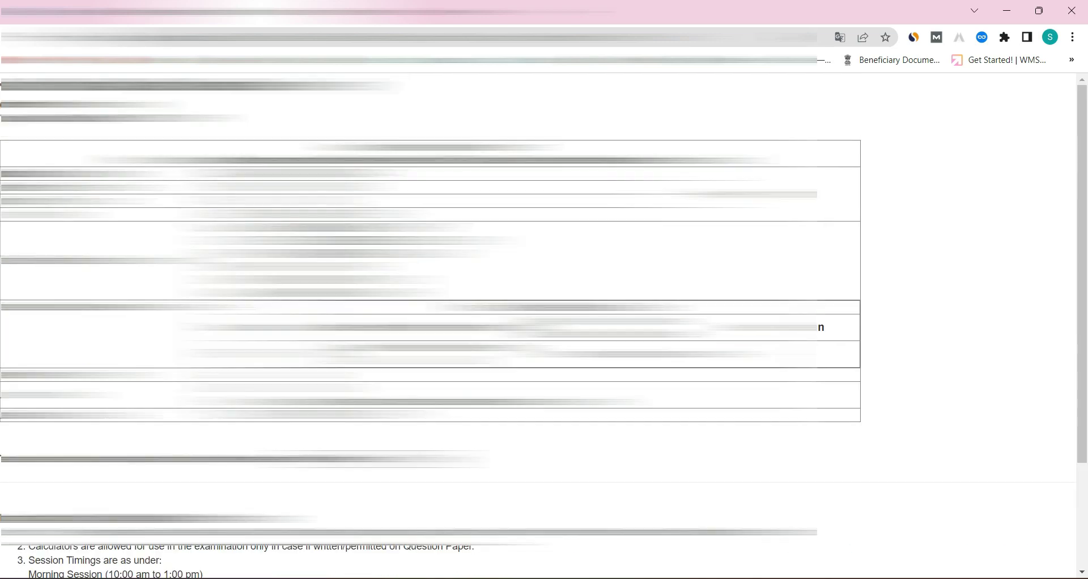